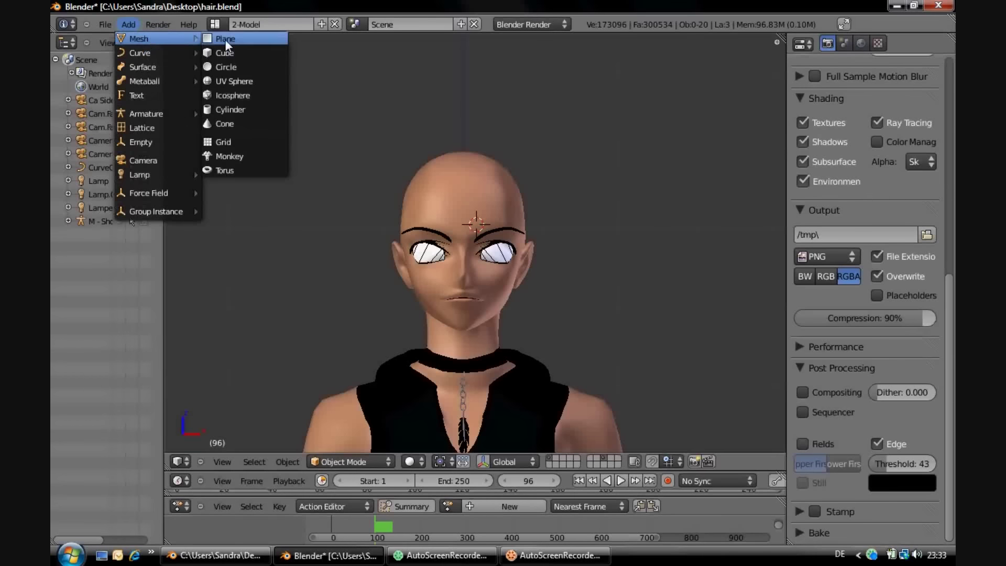
Add a new plane and enter Edit Mode in top view
{"action": "left_click", "coordinate": [224, 39]}
{"action": "key", "text": "KP_7"}
{"action": "key", "text": "Tab"}
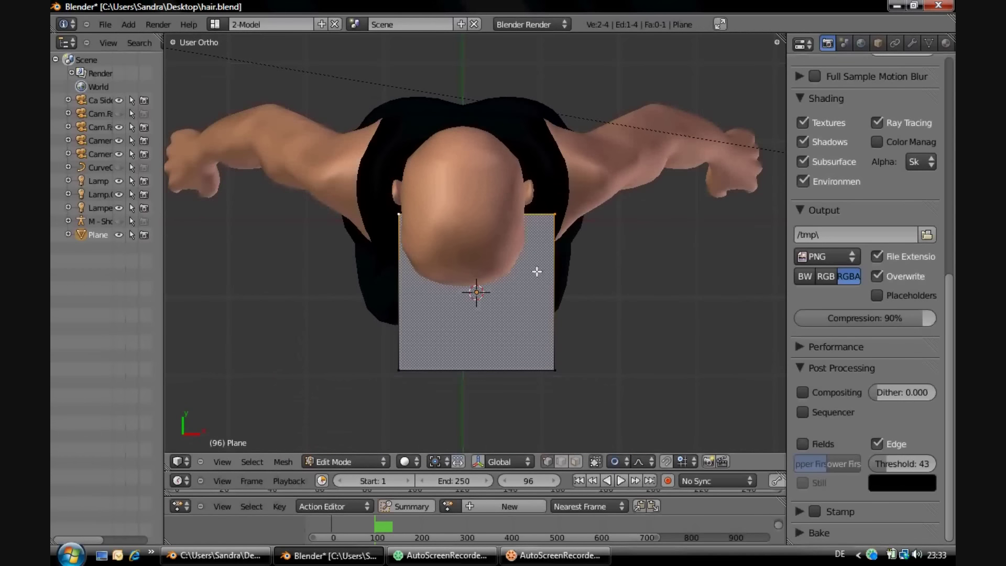
Scale the plane's top edge to 0 to make a triangle, then move its tip left
{"action": "key", "text": "a"}
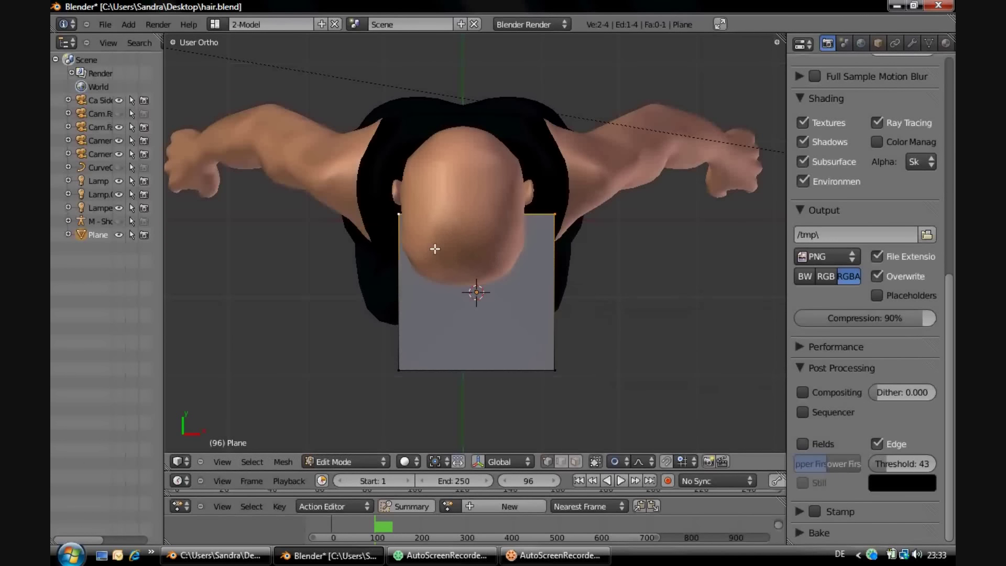
{"action": "key", "text": "s"}
{"action": "key", "text": "0"}
{"action": "key", "text": "Return"}
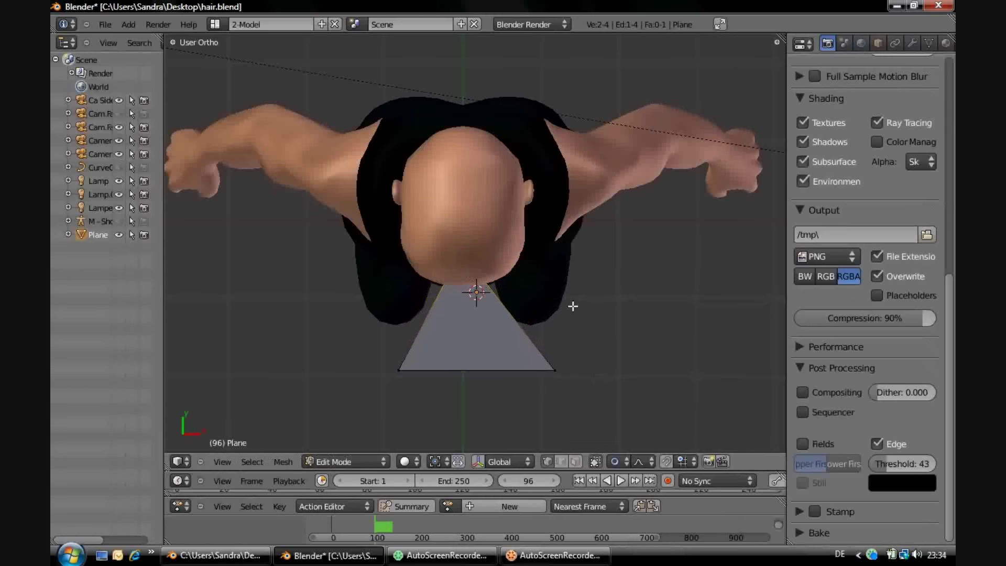
{"action": "key", "text": "g"}
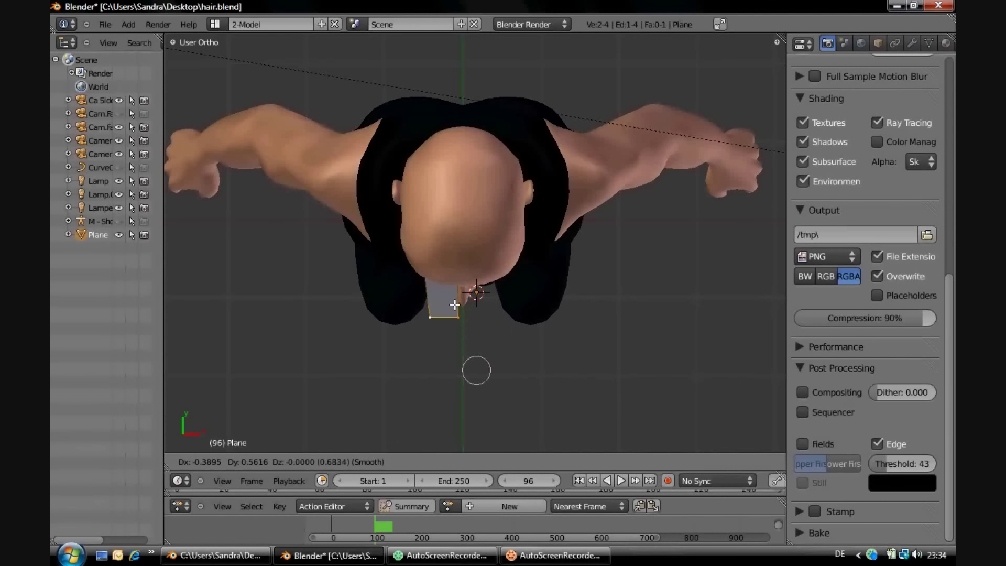
{"action": "left_click", "coordinate": [476, 368]}
{"action": "middle_click_drag", "start_coordinate": [476, 368], "coordinate": [454, 304]}
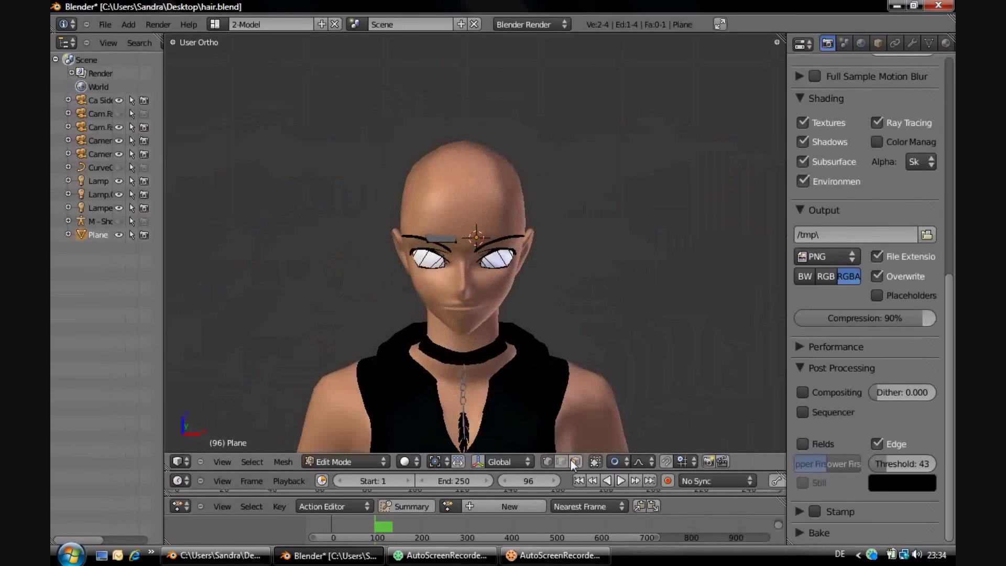
Place the piece on the forehead and extrude its edge into a longer strip
{"action": "key", "text": "r"}
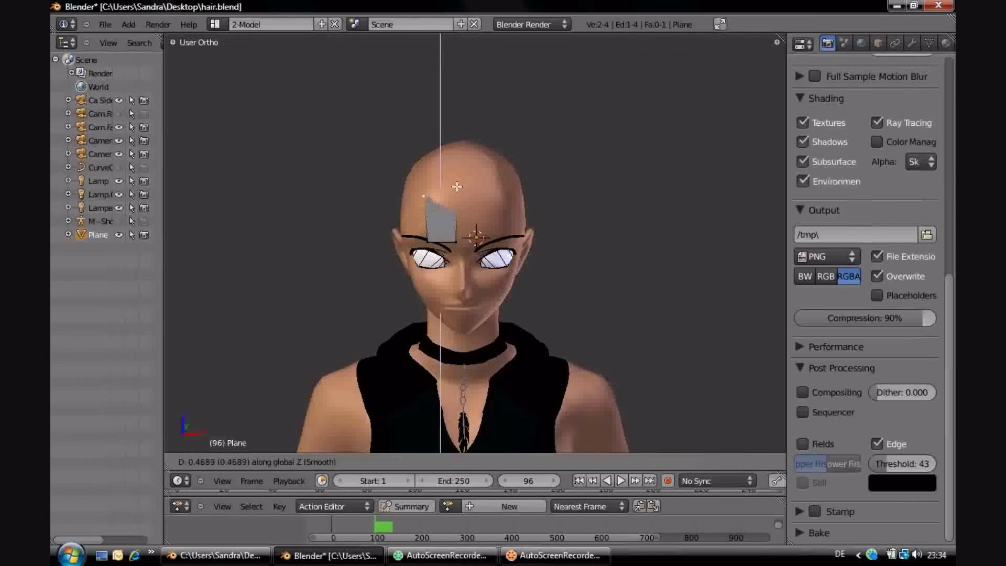
{"action": "left_click", "coordinate": [455, 207]}
{"action": "middle_click_drag", "start_coordinate": [455, 208], "coordinate": [479, 214]}
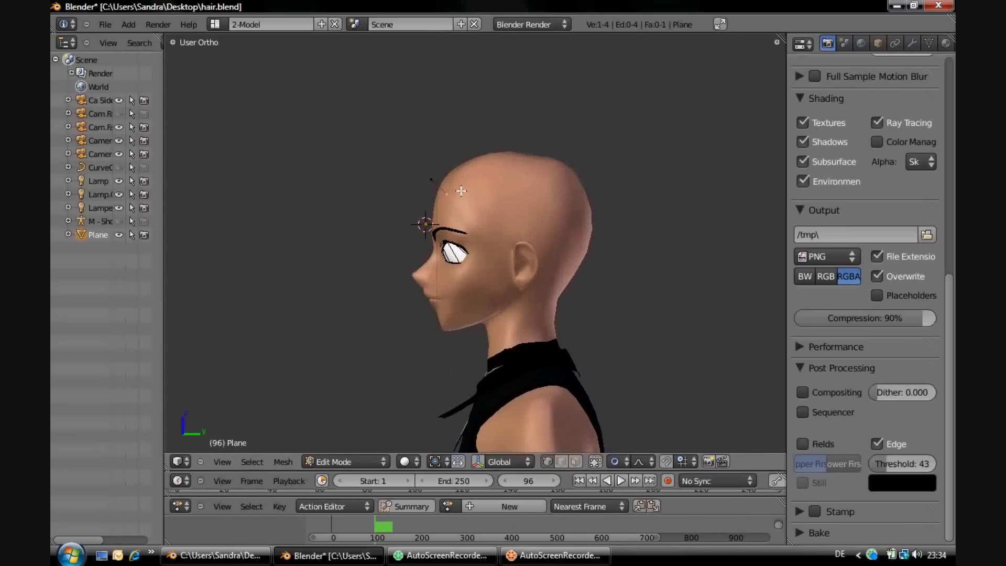
{"action": "right_click", "coordinate": [431, 181]}
{"action": "key", "text": "c"}
{"action": "key", "text": "e"}
{"action": "key", "text": "e"}
{"action": "key", "text": "KP_1"}
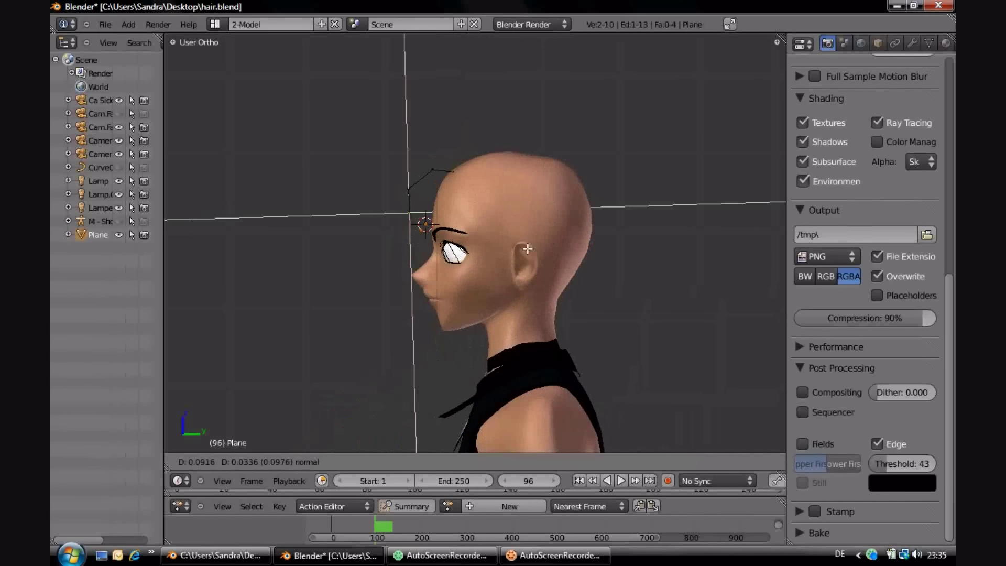
{"action": "left_click", "coordinate": [527, 249]}
{"action": "key", "text": "KP_1"}
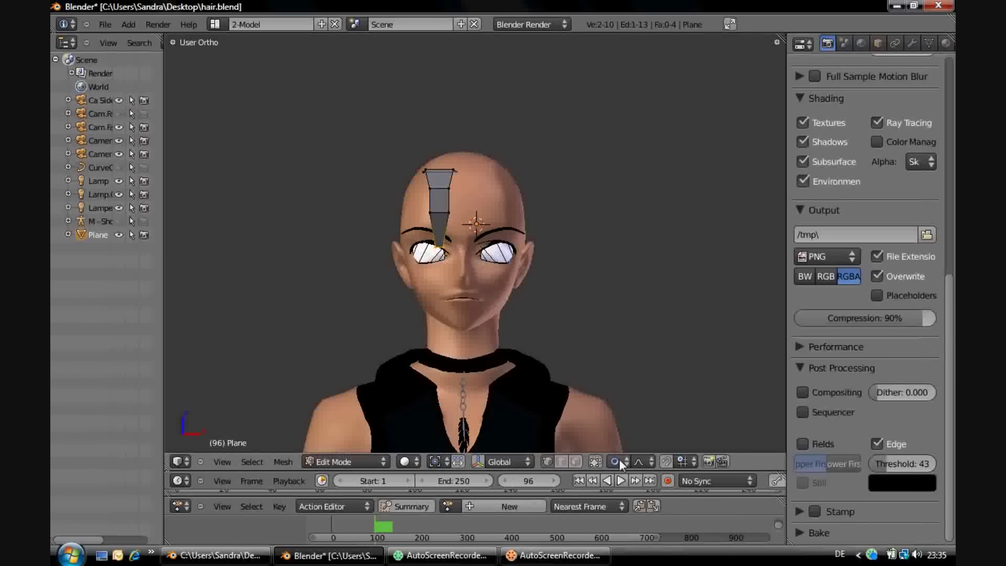
Reshape the strip's lower end and individual points into a pointed lock
{"action": "key", "text": "g"}
{"action": "left_click", "coordinate": [476, 286]}
{"action": "key", "text": "g"}
{"action": "left_click", "coordinate": [464, 225]}
{"action": "right_click", "coordinate": [446, 192]}
{"action": "key", "text": "g"}
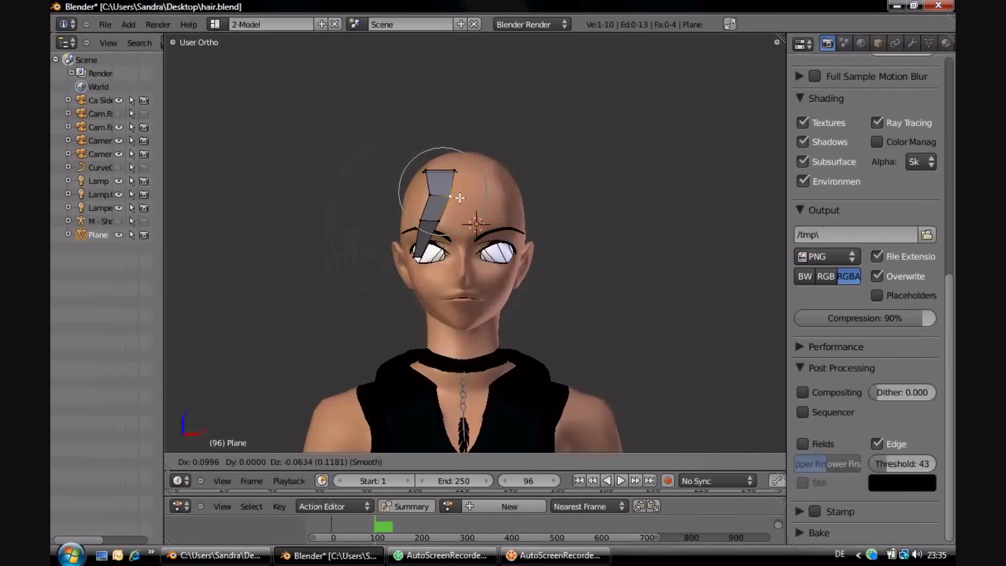
{"action": "left_click", "coordinate": [618, 461]}
{"action": "right_click", "coordinate": [437, 219]}
{"action": "key", "text": "g"}
{"action": "right_click", "coordinate": [471, 203]}
Duplicate the hair strip and position the copy beside the first one
{"action": "key", "text": "shift+d"}
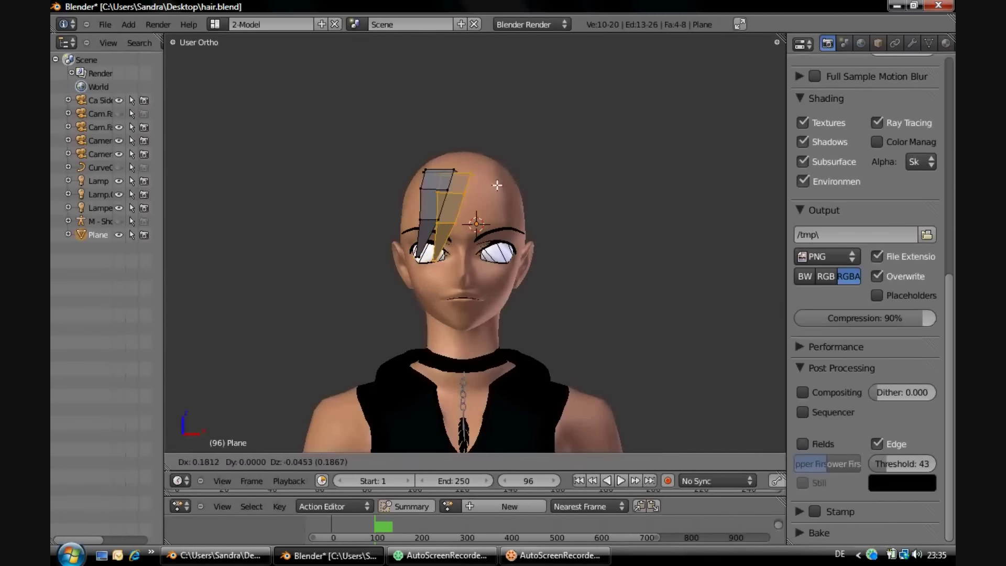
{"action": "left_click", "coordinate": [496, 183]}
{"action": "key", "text": "g"}
{"action": "left_click", "coordinate": [473, 195]}
{"action": "key", "text": "g"}
{"action": "left_click", "coordinate": [481, 189]}
{"action": "key", "text": "g"}
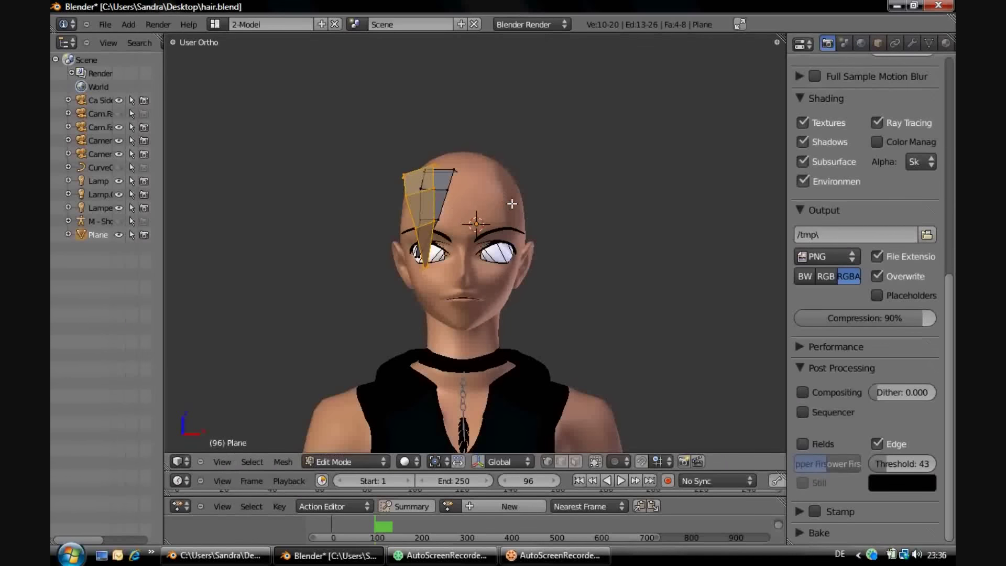
{"action": "right_click", "coordinate": [421, 269]}
Enable proportional editing and bend the fringe vertices along the forehead's curve
{"action": "left_click", "coordinate": [616, 461]}
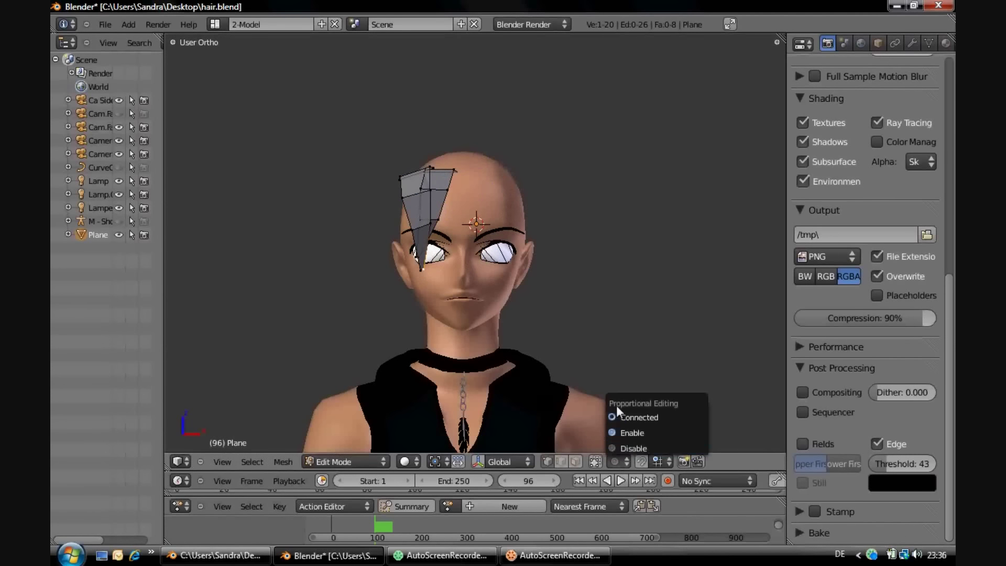
{"action": "left_click", "coordinate": [618, 414]}
{"action": "key", "text": "g"}
{"action": "left_click", "coordinate": [467, 341]}
{"action": "mouse_move", "coordinate": [467, 341]}
{"action": "middle_mouse_down"}
{"action": "mouse_move", "coordinate": [431, 271]}
{"action": "mouse_move", "coordinate": [474, 179]}
{"action": "middle_mouse_up"}
{"action": "key", "text": "g"}
{"action": "left_click", "coordinate": [458, 280]}
{"action": "key", "text": "g"}
{"action": "key", "text": "y"}
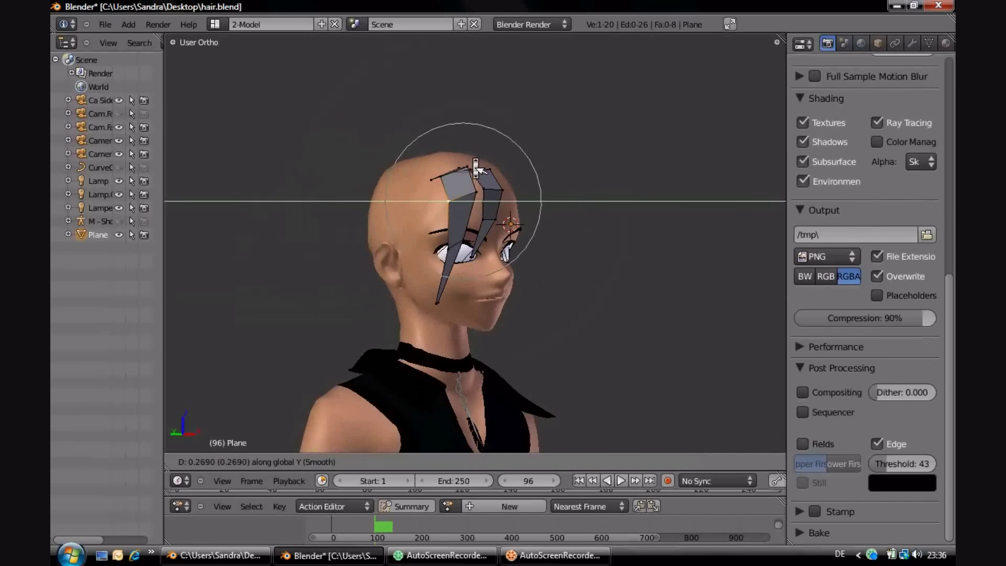
{"action": "left_click", "coordinate": [477, 169]}
Refine the fringe with X- and Y-constrained moves, then extrude a segment back over the head
{"action": "middle_click_drag", "start_coordinate": [476, 169], "coordinate": [550, 258]}
{"action": "key", "text": "g"}
{"action": "key", "text": "x"}
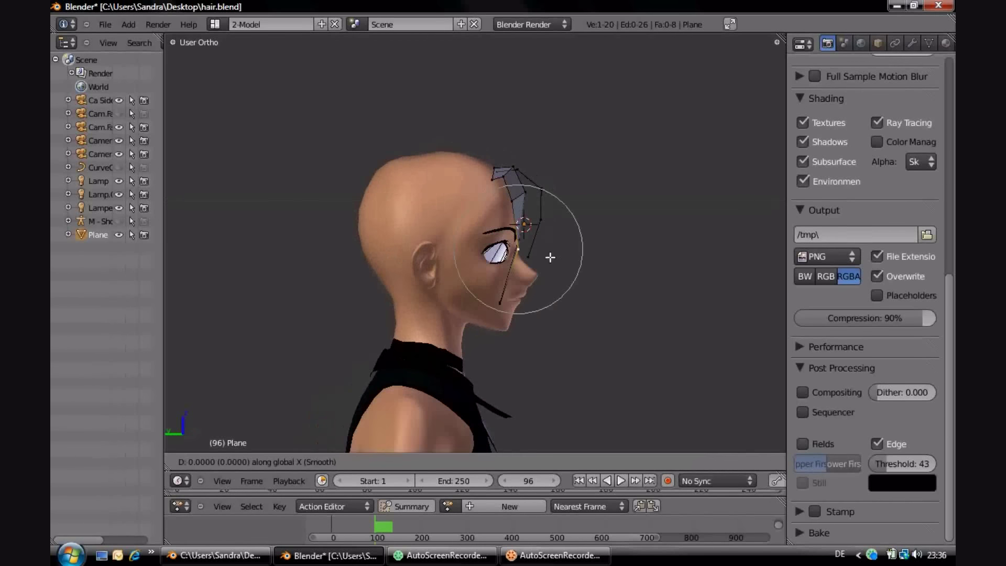
{"action": "left_click", "coordinate": [540, 258]}
{"action": "key", "text": "g"}
{"action": "key", "text": "y"}
{"action": "left_click", "coordinate": [581, 227]}
{"action": "key", "text": "g"}
{"action": "left_click", "coordinate": [584, 187]}
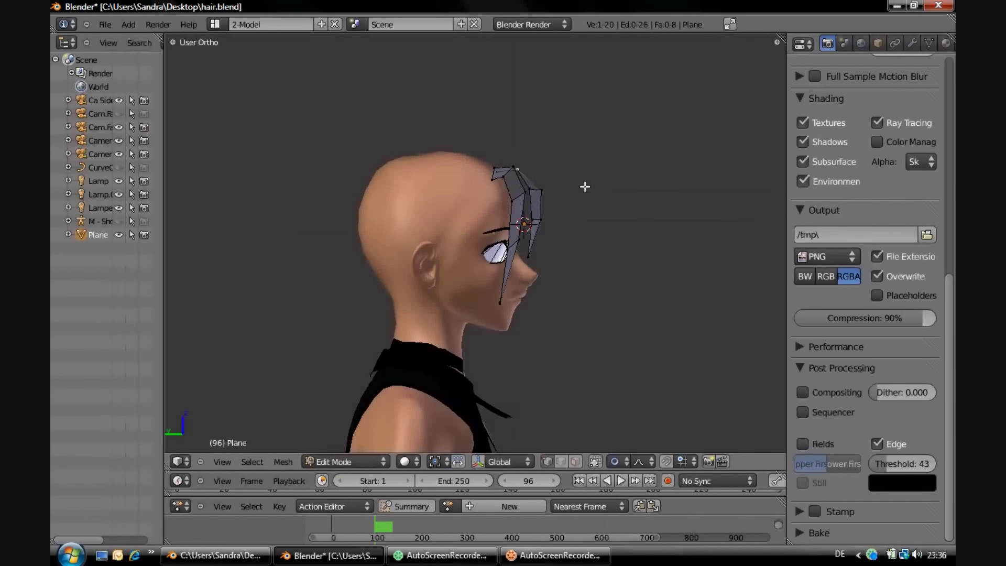
{"action": "middle_click_drag", "start_coordinate": [583, 186], "coordinate": [585, 187]}
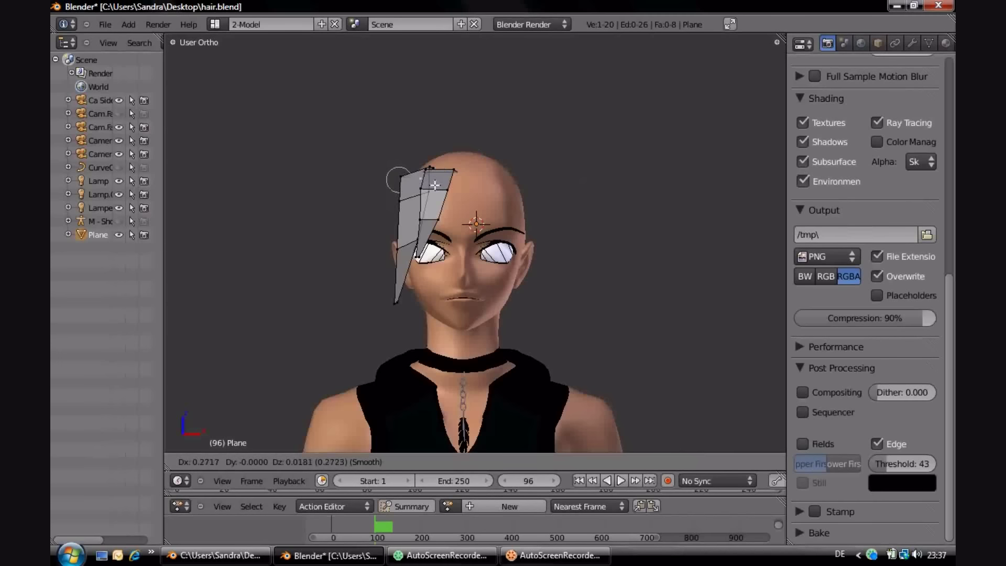
{"action": "middle_click_drag", "start_coordinate": [433, 190], "coordinate": [508, 187]}
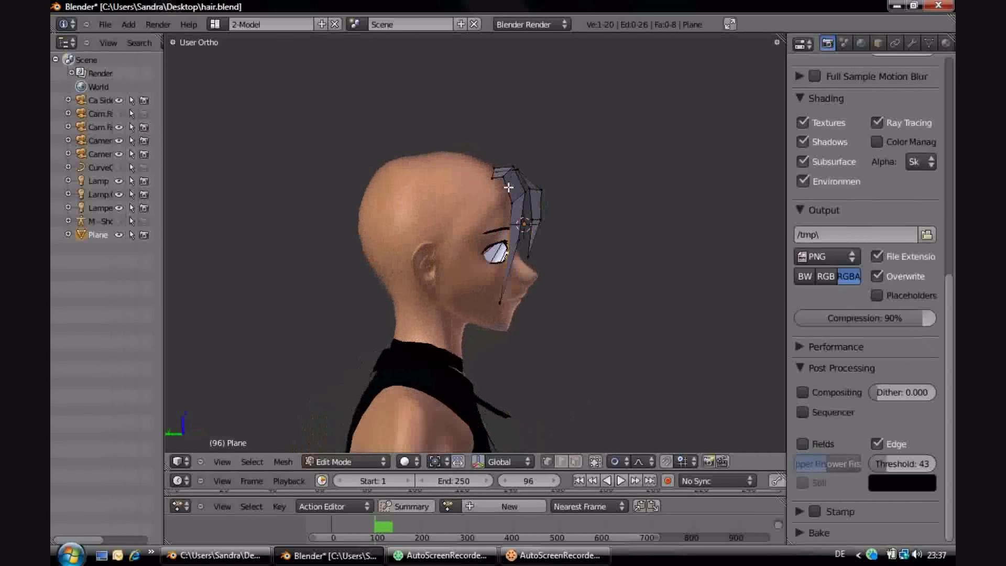
{"action": "key", "text": "e"}
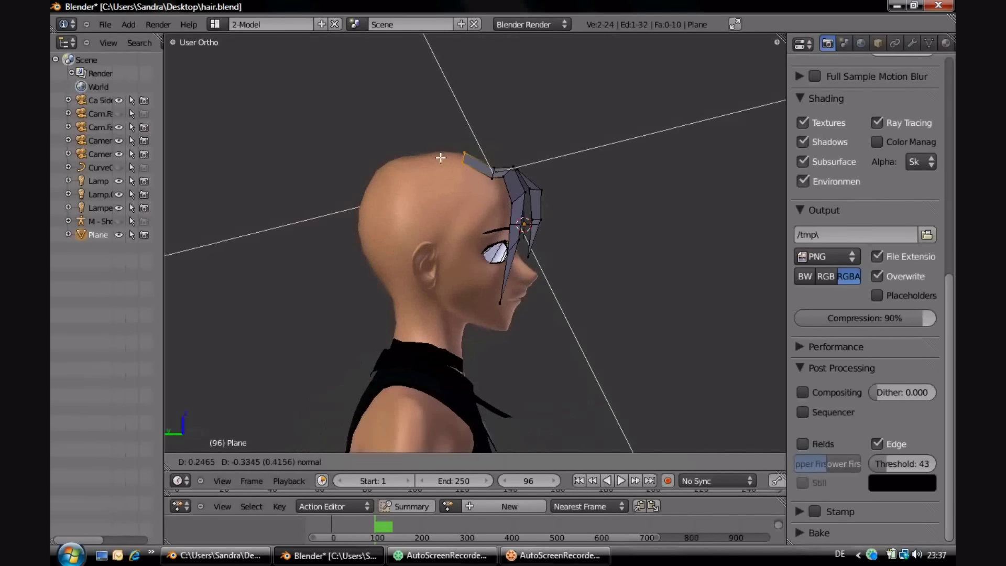
Extrude successive hair segments back across the crown of the head
{"action": "left_click", "coordinate": [387, 181]}
{"action": "key", "text": "e"}
{"action": "left_click", "coordinate": [442, 157]}
{"action": "mouse_move", "coordinate": [442, 157]}
{"action": "middle_mouse_down"}
{"action": "mouse_move", "coordinate": [472, 205]}
{"action": "mouse_move", "coordinate": [502, 166]}
{"action": "mouse_move", "coordinate": [555, 212]}
{"action": "middle_mouse_up"}
{"action": "right_click", "coordinate": [501, 166], "text": "shift"}
{"action": "key", "text": "e"}
{"action": "left_click", "coordinate": [536, 193]}
{"action": "key", "text": "g"}
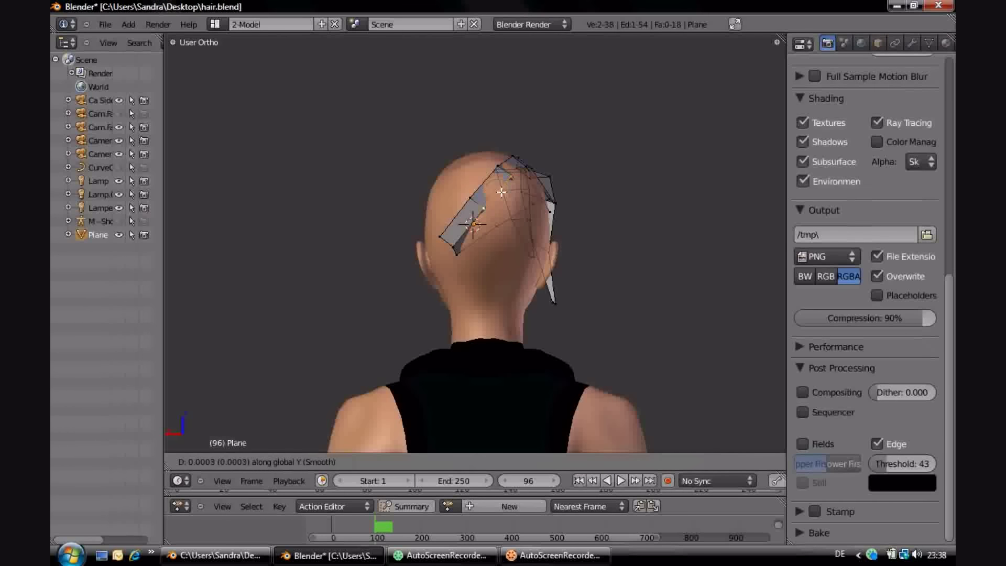
Shift the strip along X and scale the whole hair mesh up slightly
{"action": "key", "text": "g"}
{"action": "key", "text": "x"}
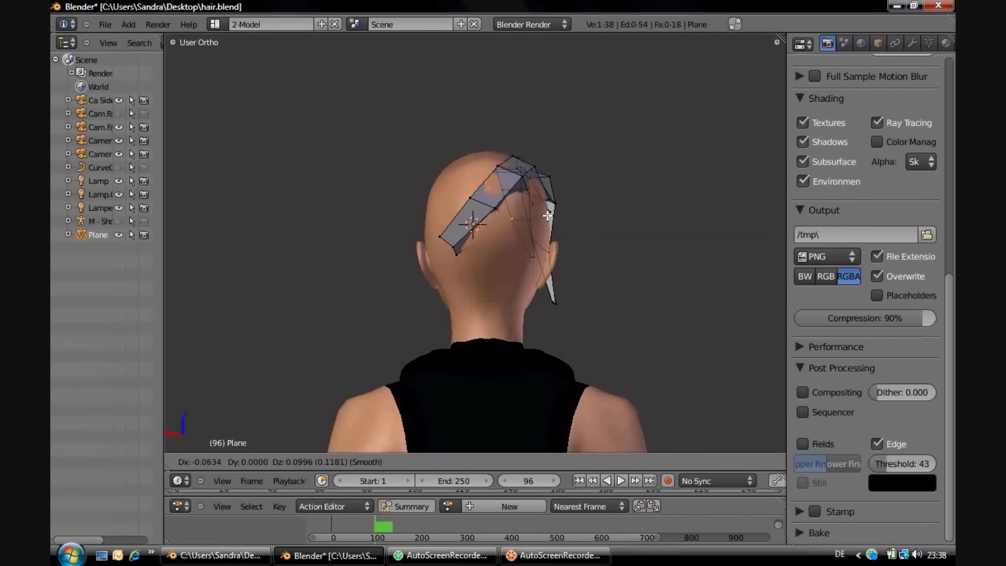
{"action": "left_click", "coordinate": [548, 210]}
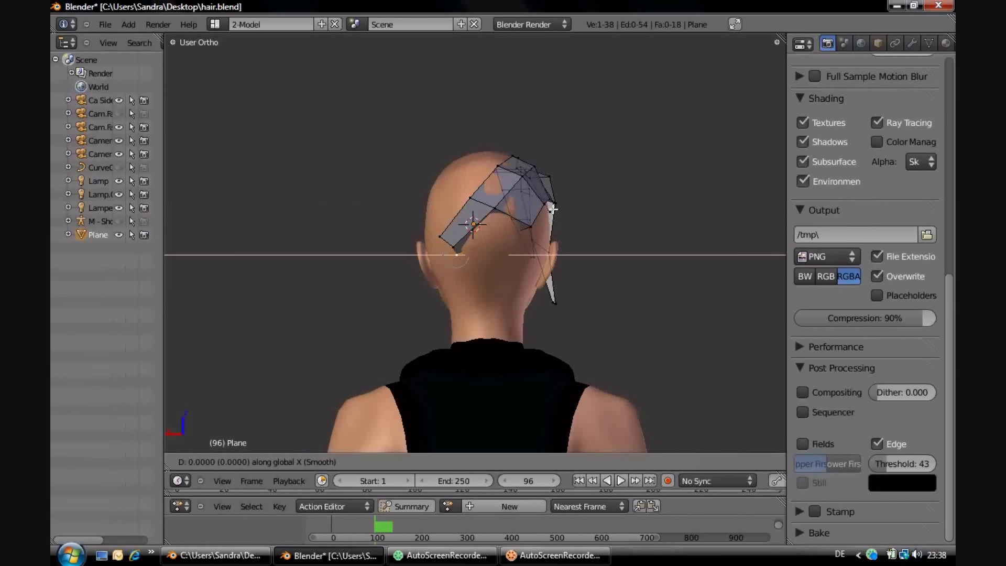
{"action": "key", "text": "a"}
{"action": "key", "text": "s"}
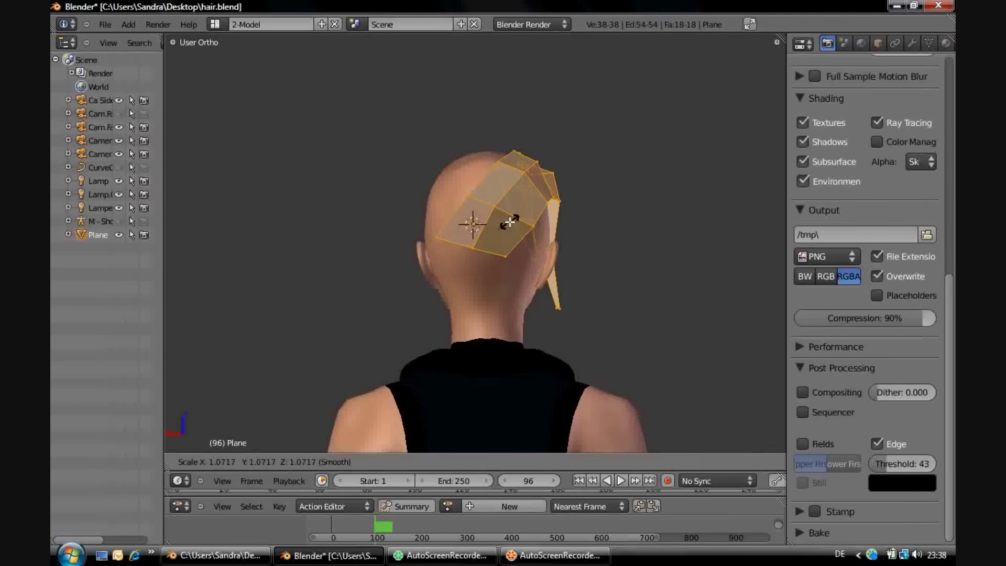
{"action": "right_click", "coordinate": [509, 222]}
{"action": "middle_click_drag", "start_coordinate": [509, 222], "coordinate": [487, 174]}
Adjust a hairline vertex and extrude the hair down over the side of the head
{"action": "right_click", "coordinate": [488, 174]}
{"action": "key", "text": "g"}
{"action": "left_click", "coordinate": [472, 199]}
{"action": "right_click", "coordinate": [375, 217], "text": "shift"}
{"action": "key", "text": "e"}
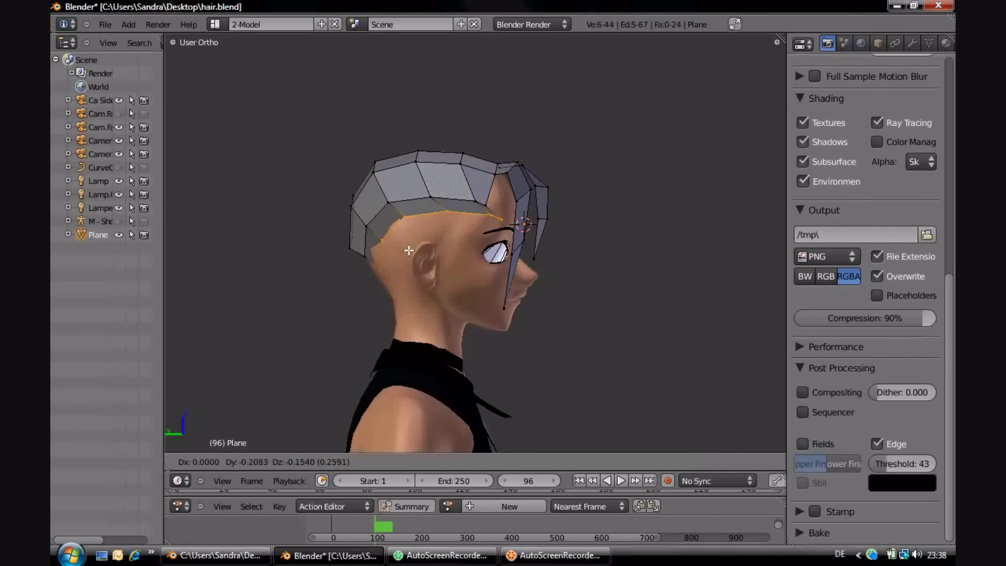
{"action": "key", "text": "g"}
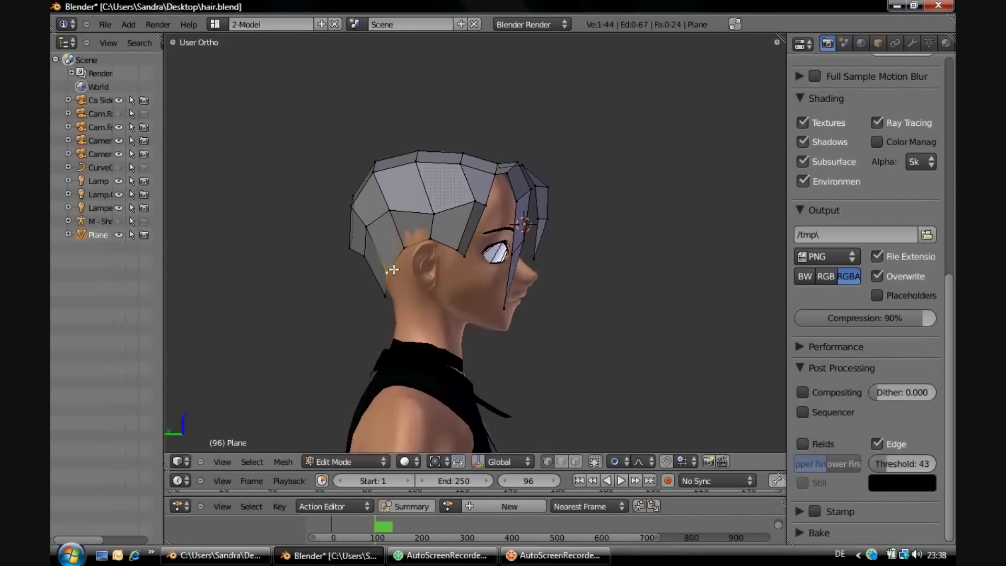
{"action": "left_click", "coordinate": [356, 263]}
{"action": "middle_click_drag", "start_coordinate": [357, 263], "coordinate": [606, 399]}
Extrude the back hairline edge into new faces and tuck its vertices against the head
{"action": "key", "text": "g"}
{"action": "key", "text": "x"}
{"action": "left_click", "coordinate": [466, 283]}
{"action": "right_click", "coordinate": [380, 244], "text": "shift"}
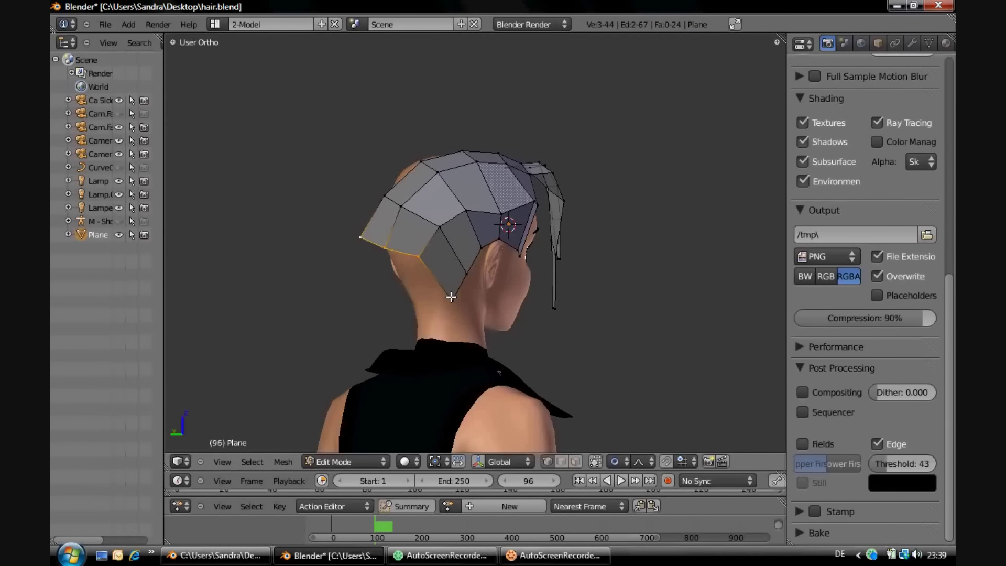
{"action": "key", "text": "e"}
{"action": "left_click", "coordinate": [451, 297]}
{"action": "mouse_move", "coordinate": [451, 297]}
{"action": "middle_mouse_down"}
{"action": "mouse_move", "coordinate": [366, 262]}
{"action": "mouse_move", "coordinate": [373, 268]}
{"action": "middle_mouse_up"}
{"action": "right_click", "coordinate": [350, 247]}
{"action": "key", "text": "g"}
{"action": "left_click", "coordinate": [365, 260]}
Move a hair vertex along Y to hug the head's side profile
{"action": "middle_click_drag", "start_coordinate": [489, 239], "coordinate": [601, 234]}
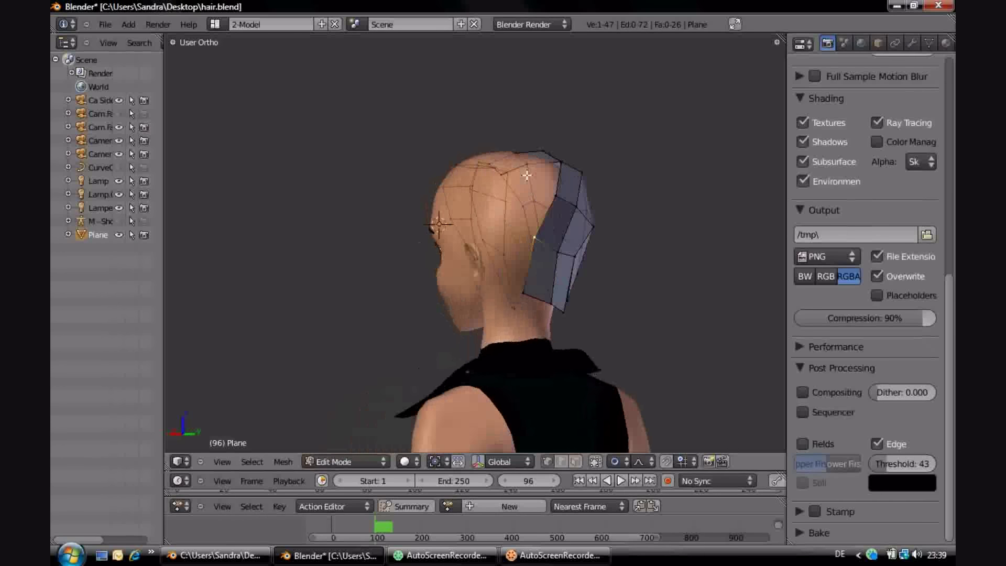
{"action": "key", "text": "g"}
{"action": "key", "text": "y"}
{"action": "left_click", "coordinate": [592, 189]}
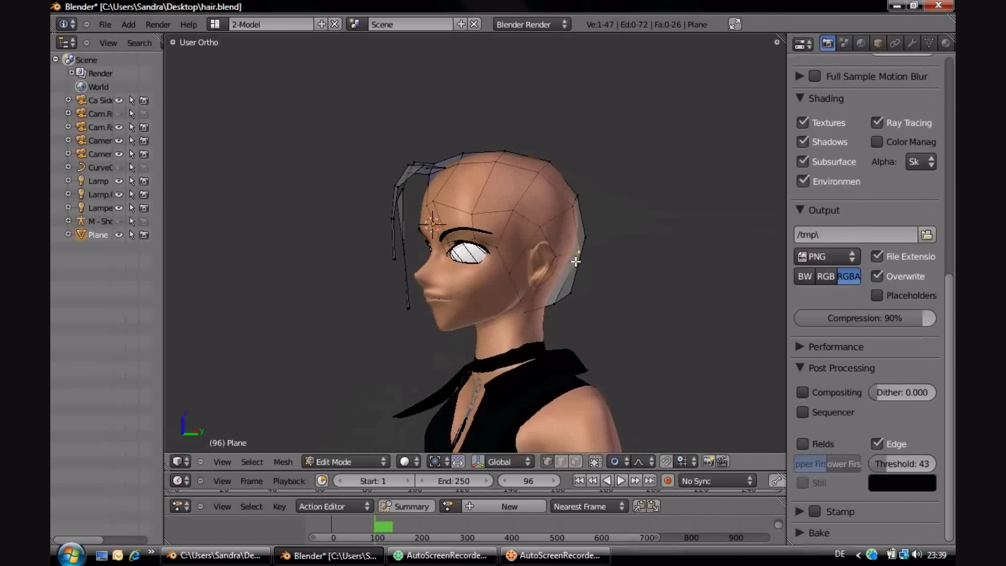
{"action": "mouse_move", "coordinate": [574, 260]}
{"action": "middle_mouse_down"}
{"action": "mouse_move", "coordinate": [575, 292]}
{"action": "mouse_move", "coordinate": [538, 252]}
{"action": "middle_mouse_up"}
Check the hair shape in Object Mode, then shift a strip vertex along Y
{"action": "key", "text": "Tab"}
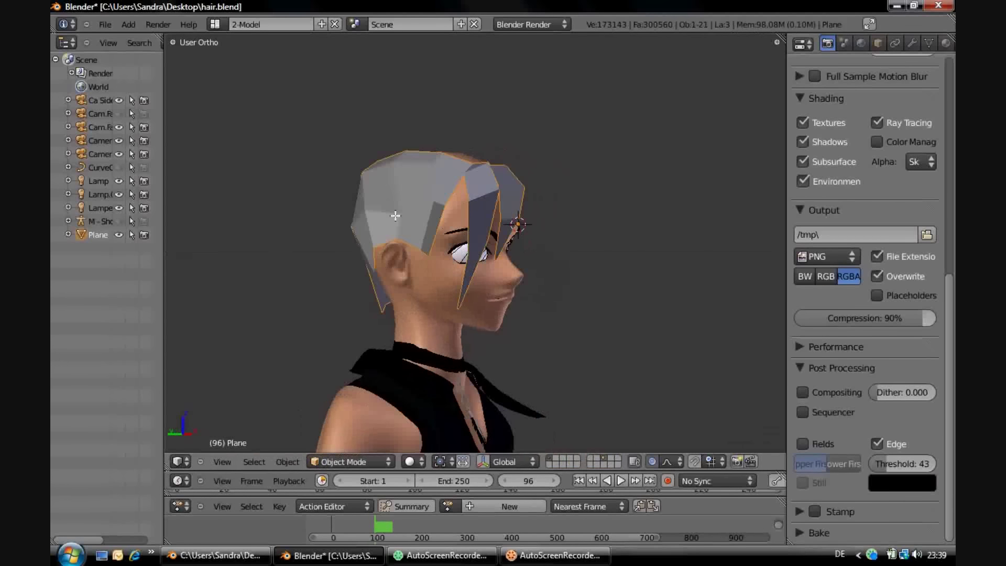
{"action": "key", "text": "Tab"}
{"action": "right_click", "coordinate": [396, 213]}
{"action": "key", "text": "g"}
{"action": "key", "text": "y"}
{"action": "left_click", "coordinate": [392, 213]}
{"action": "middle_click_drag", "start_coordinate": [391, 213], "coordinate": [431, 189]}
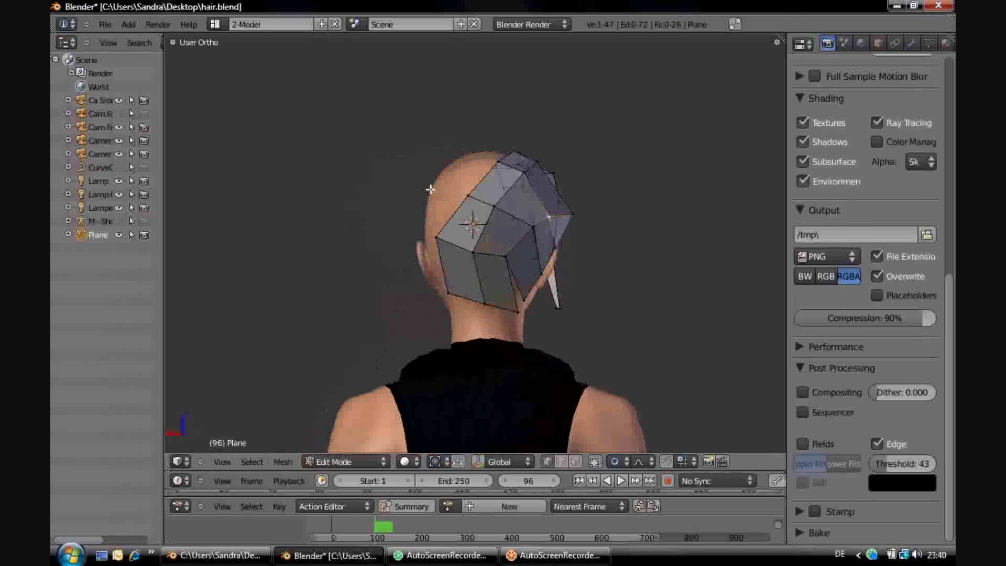
{"action": "mouse_move", "coordinate": [524, 220]}
{"action": "middle_mouse_down"}
{"action": "mouse_move", "coordinate": [540, 259]}
{"action": "mouse_move", "coordinate": [557, 260]}
{"action": "mouse_move", "coordinate": [541, 267]}
{"action": "middle_mouse_up"}
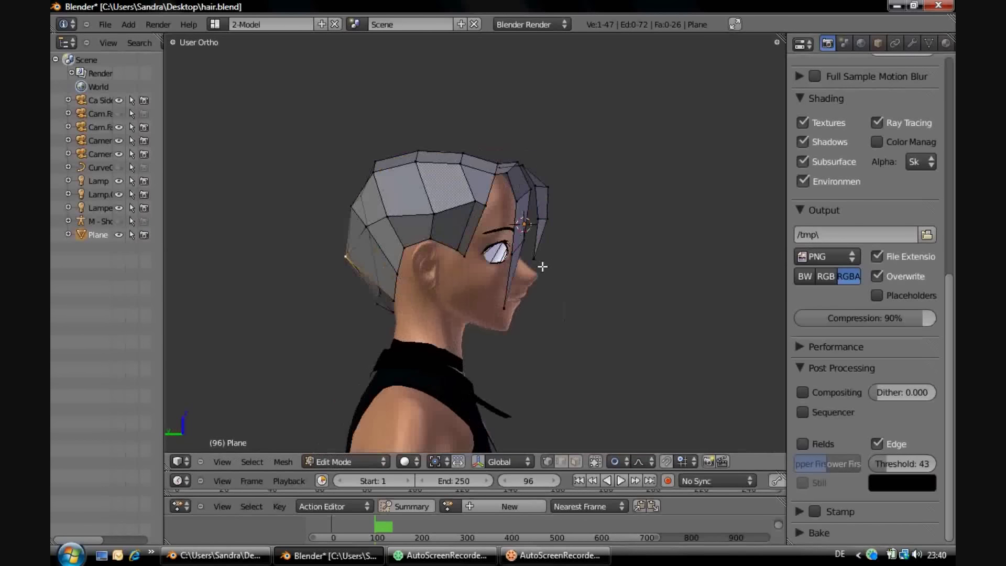
Extrude three fringe edges down over the forehead in front view
{"action": "key", "text": "e"}
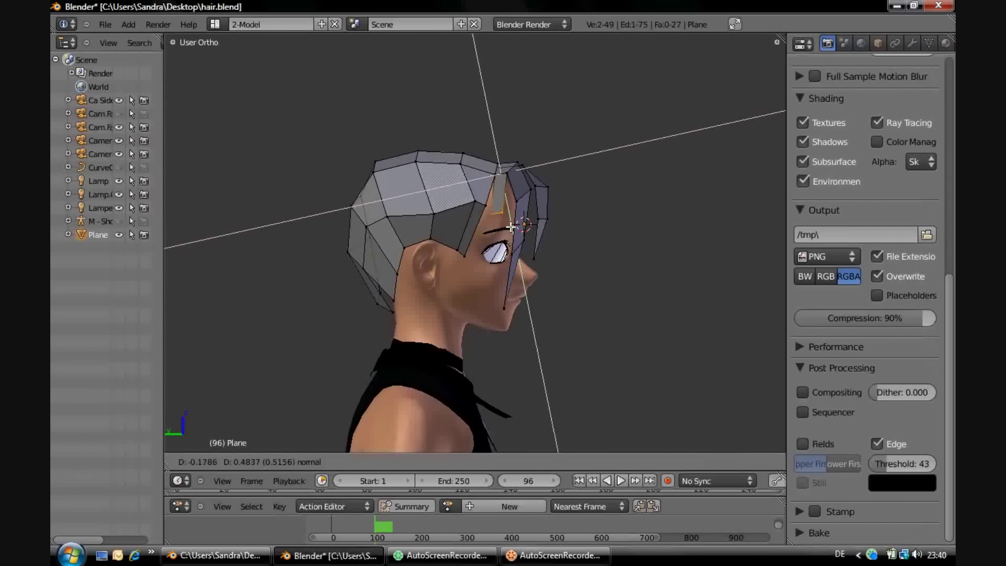
{"action": "left_click", "coordinate": [510, 224]}
{"action": "key", "text": "KP_1"}
{"action": "key", "text": "e"}
{"action": "left_click", "coordinate": [419, 235]}
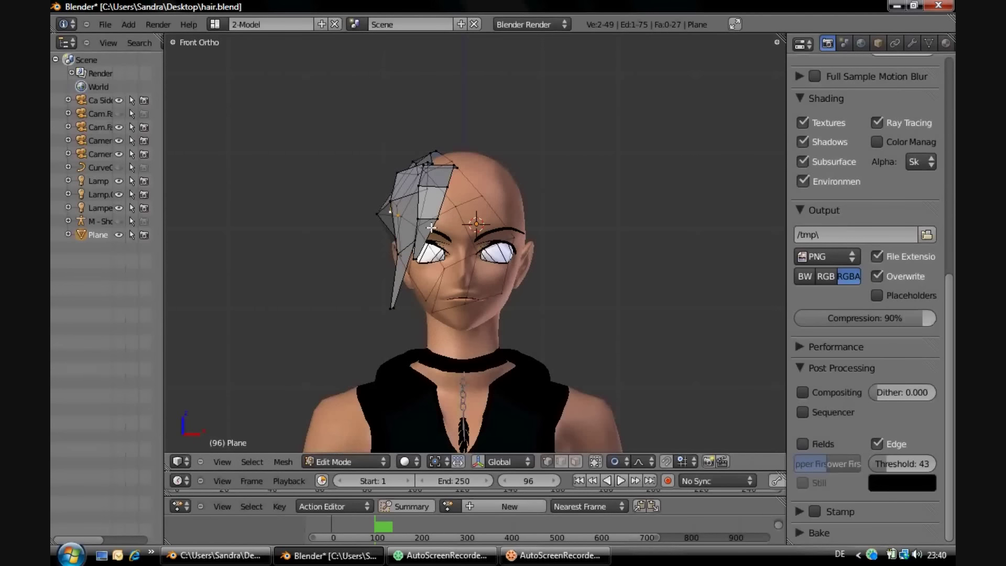
{"action": "key", "text": "e"}
{"action": "left_click", "coordinate": [435, 262]}
{"action": "middle_click_drag", "start_coordinate": [435, 262], "coordinate": [492, 259]}
Pull the new fringe vertices down into a point near the eye
{"action": "key", "text": "g"}
{"action": "left_click", "coordinate": [493, 258]}
{"action": "key", "text": "g"}
{"action": "key", "text": "y"}
{"action": "left_click", "coordinate": [465, 254]}
{"action": "key", "text": "g"}
{"action": "left_click", "coordinate": [465, 260]}
Nudge the upper strip vertices up-right and review the bangs from the front
{"action": "key", "text": "g"}
{"action": "left_click", "coordinate": [499, 215]}
{"action": "key", "text": "g"}
{"action": "left_click", "coordinate": [507, 173]}
{"action": "mouse_move", "coordinate": [478, 313]}
{"action": "middle_mouse_down"}
{"action": "mouse_move", "coordinate": [528, 285]}
{"action": "mouse_move", "coordinate": [456, 204]}
{"action": "mouse_move", "coordinate": [430, 211]}
{"action": "middle_mouse_up"}
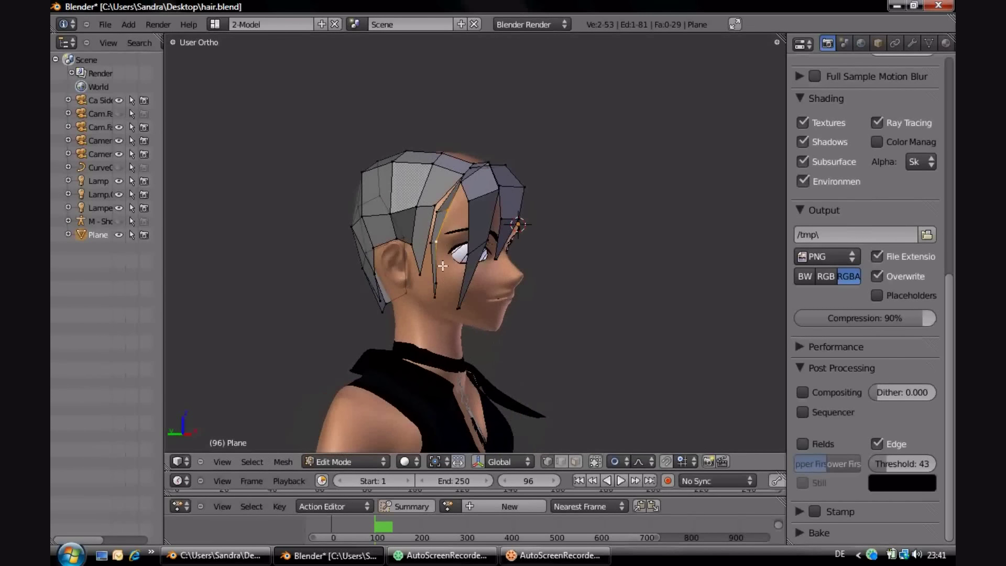
{"action": "mouse_move", "coordinate": [442, 266]}
{"action": "middle_mouse_down"}
{"action": "mouse_move", "coordinate": [367, 210]}
{"action": "mouse_move", "coordinate": [457, 187]}
{"action": "middle_mouse_up"}
{"action": "key", "text": "g"}
{"action": "right_click", "coordinate": [367, 210]}
Extrude the strip's edge along Y across the crown and reposition the new vertices
{"action": "right_click", "coordinate": [482, 204]}
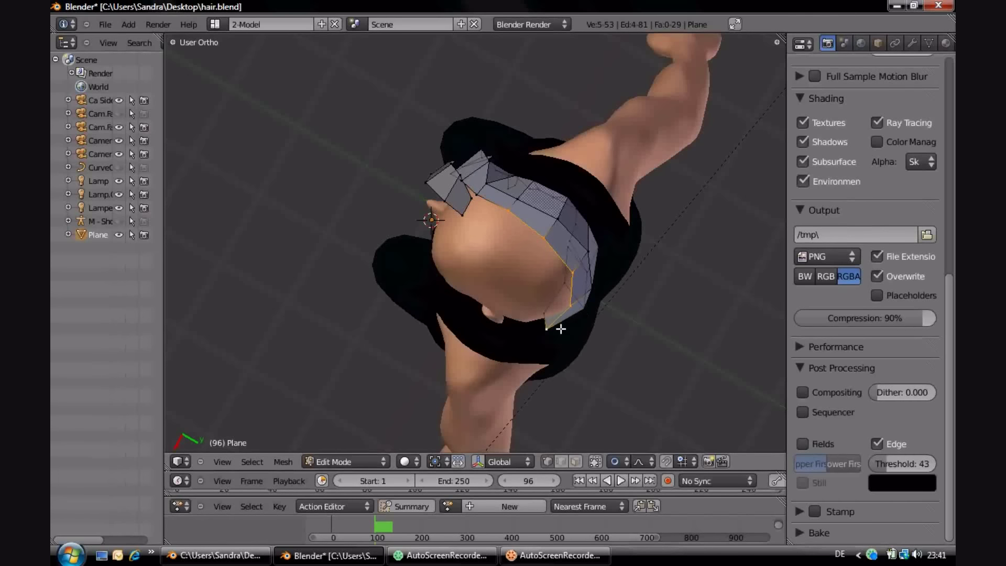
{"action": "key", "text": "e"}
{"action": "key", "text": "y"}
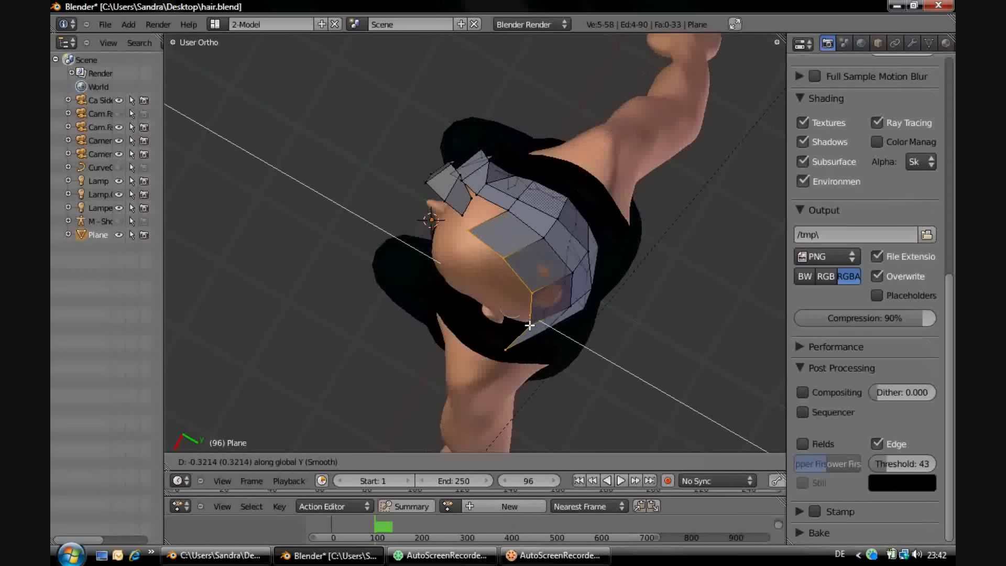
{"action": "left_click", "coordinate": [539, 311]}
{"action": "mouse_move", "coordinate": [538, 311]}
{"action": "middle_mouse_down"}
{"action": "mouse_move", "coordinate": [548, 299]}
{"action": "mouse_move", "coordinate": [475, 200]}
{"action": "middle_mouse_up"}
{"action": "key", "text": "g"}
{"action": "left_click", "coordinate": [546, 299]}
Reposition a single hair vertex at the back of the head
{"action": "right_click", "coordinate": [475, 200]}
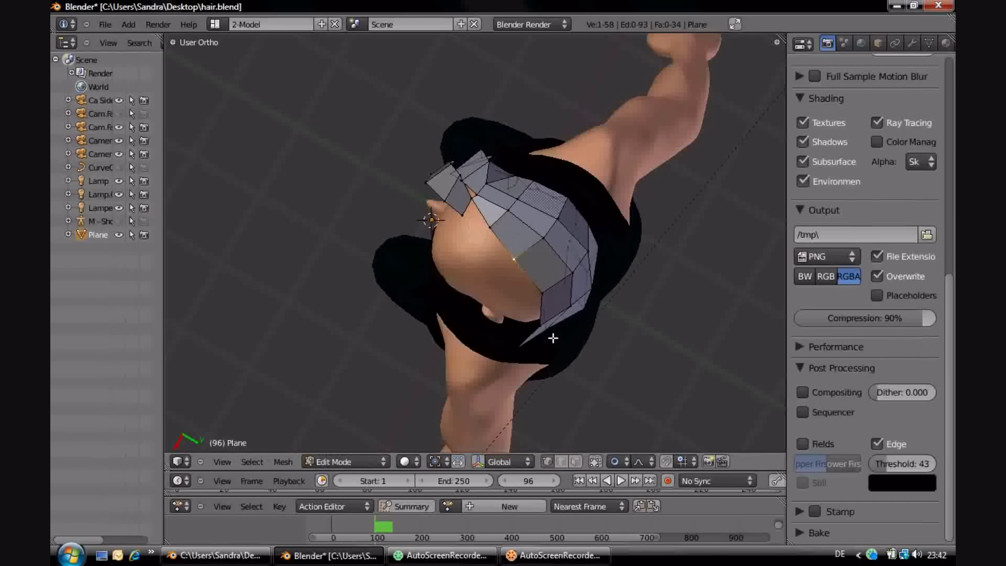
{"action": "middle_click_drag", "start_coordinate": [553, 338], "coordinate": [550, 337]}
{"action": "key", "text": "g"}
{"action": "left_click", "coordinate": [484, 270]}
Extrude another hair edge and slide the new vertices along the Y axis
{"action": "right_click", "coordinate": [465, 266], "text": "shift"}
{"action": "key", "text": "e"}
{"action": "left_click", "coordinate": [472, 293]}
{"action": "middle_click_drag", "start_coordinate": [471, 293], "coordinate": [455, 307]}
{"action": "key", "text": "g"}
{"action": "key", "text": "y"}
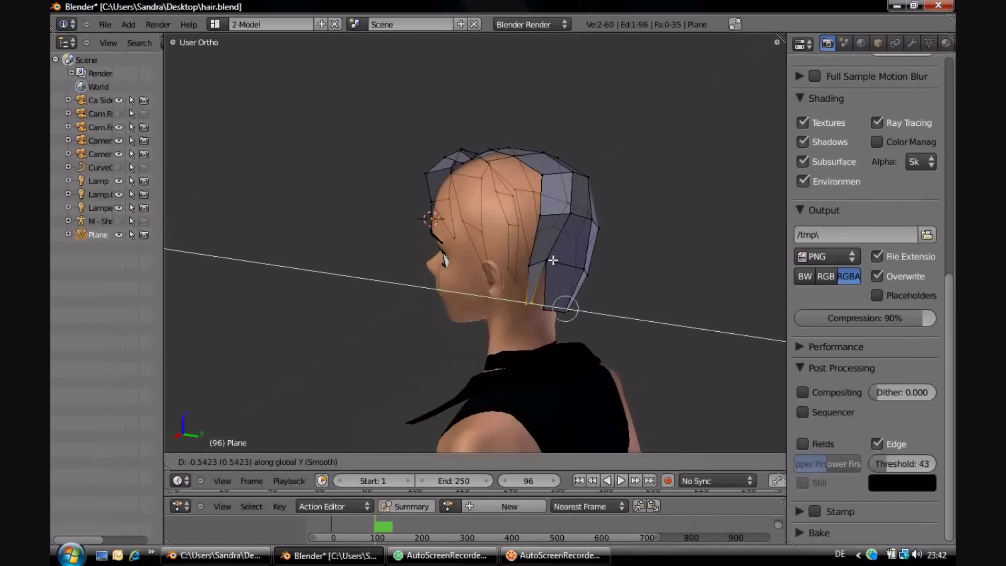
{"action": "left_click", "coordinate": [554, 261]}
Extrude the strip's bottom edge into a new face and pull it down behind the ear
{"action": "middle_click_drag", "start_coordinate": [553, 261], "coordinate": [554, 270]}
{"action": "key", "text": "g"}
{"action": "right_click", "coordinate": [606, 288]}
{"action": "key", "text": "e"}
{"action": "left_click", "coordinate": [592, 318]}
{"action": "middle_click_drag", "start_coordinate": [592, 319], "coordinate": [549, 297]}
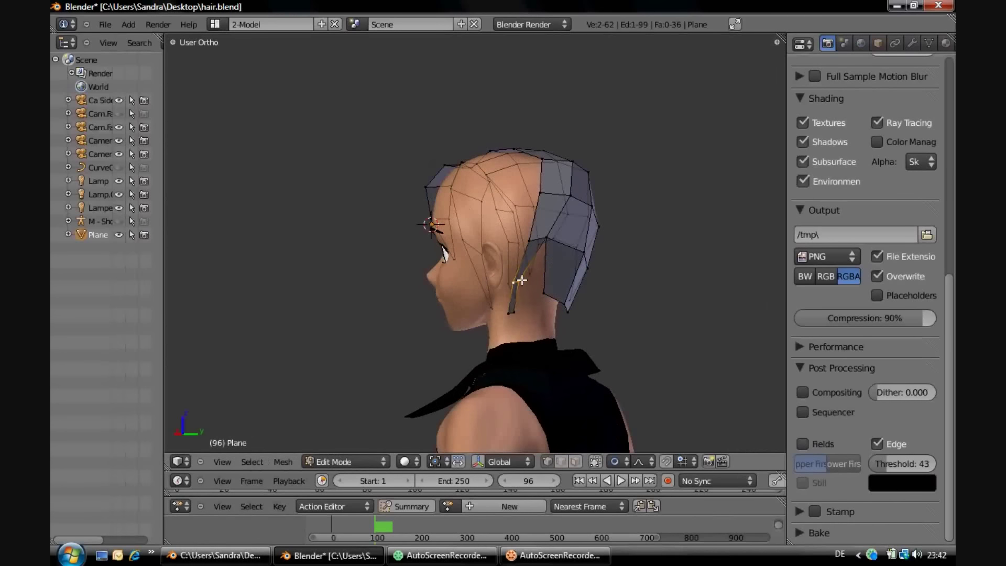
{"action": "key", "text": "g"}
{"action": "left_click", "coordinate": [540, 315]}
Nudge one hair vertex slightly along X to shape the strand point
{"action": "right_click", "coordinate": [561, 332]}
{"action": "middle_click_drag", "start_coordinate": [562, 332], "coordinate": [556, 328]}
{"action": "key", "text": "g"}
{"action": "key", "text": "x"}
{"action": "left_click", "coordinate": [562, 322]}
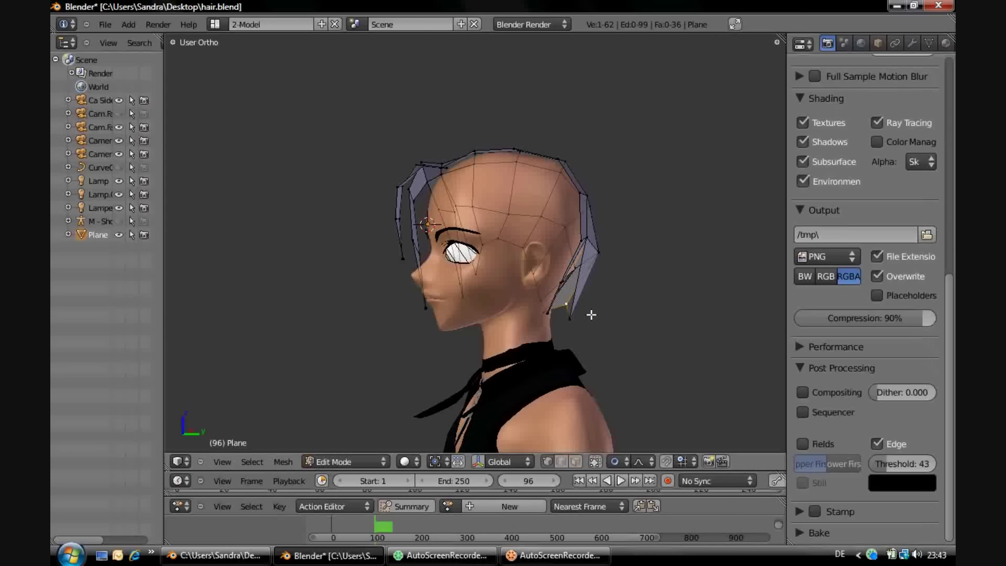
{"action": "middle_click_drag", "start_coordinate": [556, 209], "coordinate": [471, 215]}
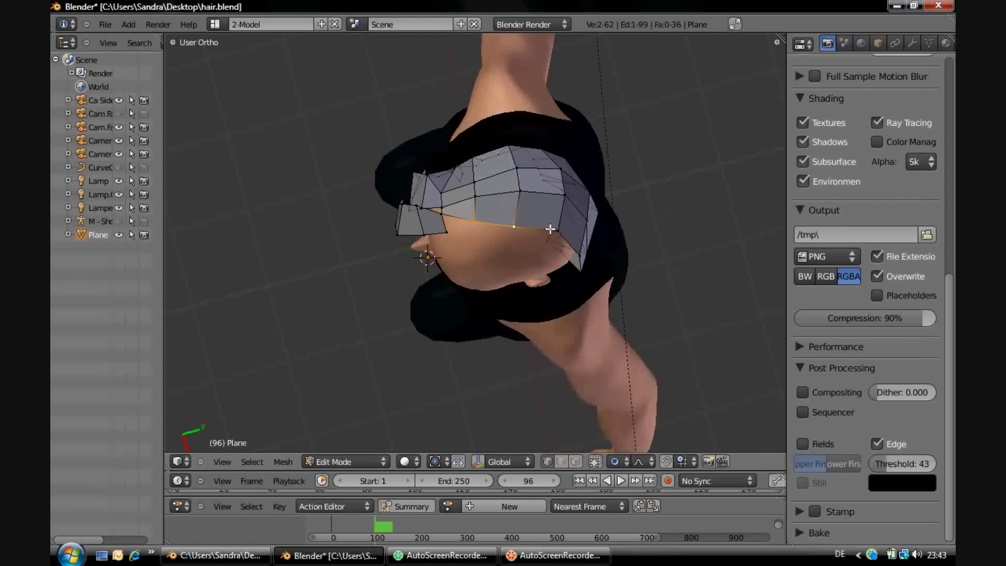
Extrude rear hair edges downward and to the left into new faces
{"action": "key", "text": "e"}
{"action": "left_click", "coordinate": [568, 273]}
{"action": "right_click", "coordinate": [469, 226]}
{"action": "mouse_move", "coordinate": [551, 256]}
{"action": "middle_mouse_down"}
{"action": "mouse_move", "coordinate": [516, 277]}
{"action": "mouse_move", "coordinate": [463, 140]}
{"action": "middle_mouse_up"}
{"action": "key", "text": "e"}
{"action": "left_click", "coordinate": [495, 283]}
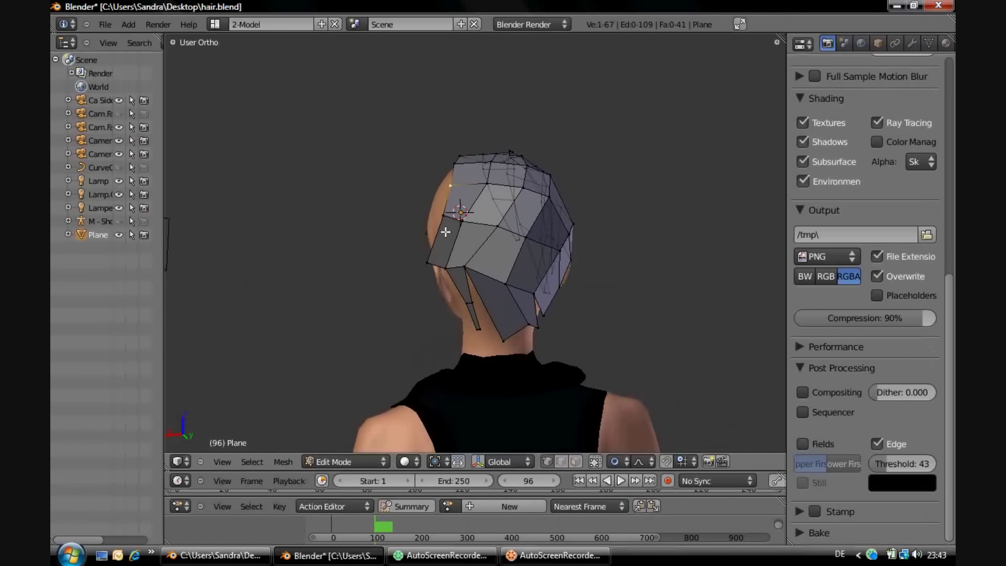
Select two rear vertices and turn on smooth Proportional Editing, trying vertical Z moves
{"action": "middle_click_drag", "start_coordinate": [445, 232], "coordinate": [461, 158]}
{"action": "right_click", "coordinate": [442, 149], "text": "shift"}
{"action": "right_click", "coordinate": [422, 172], "text": "shift"}
{"action": "left_click", "coordinate": [623, 461]}
{"action": "left_click", "coordinate": [639, 417]}
{"action": "key", "text": "g"}
{"action": "key", "text": "z"}
{"action": "key", "text": "Escape"}
{"action": "key", "text": "g"}
{"action": "key", "text": "z"}
{"action": "key", "text": "Escape"}
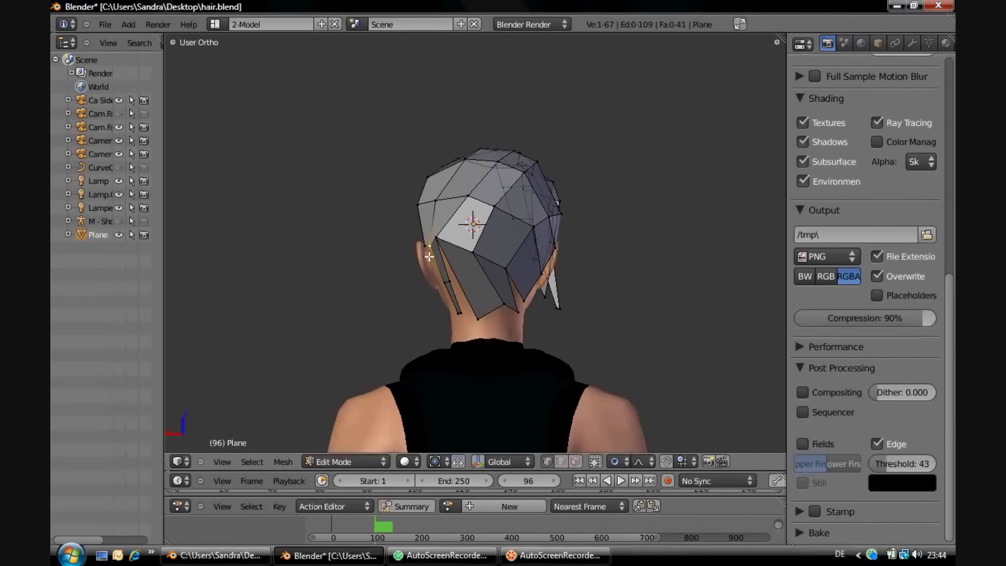
From the right side view, move the top-right hair vertex to the left
{"action": "middle_click_drag", "start_coordinate": [429, 256], "coordinate": [481, 242]}
{"action": "mouse_move", "coordinate": [490, 166]}
{"action": "middle_mouse_down"}
{"action": "mouse_move", "coordinate": [496, 172]}
{"action": "mouse_move", "coordinate": [426, 178]}
{"action": "middle_mouse_up"}
{"action": "key", "text": "g"}
{"action": "key", "text": "x"}
{"action": "key", "text": "Escape"}
{"action": "key", "text": "g"}
{"action": "key", "text": "Escape"}
{"action": "right_click", "coordinate": [422, 192]}
{"action": "key", "text": "KP_3"}
{"action": "key", "text": "g"}
{"action": "left_click", "coordinate": [585, 232]}
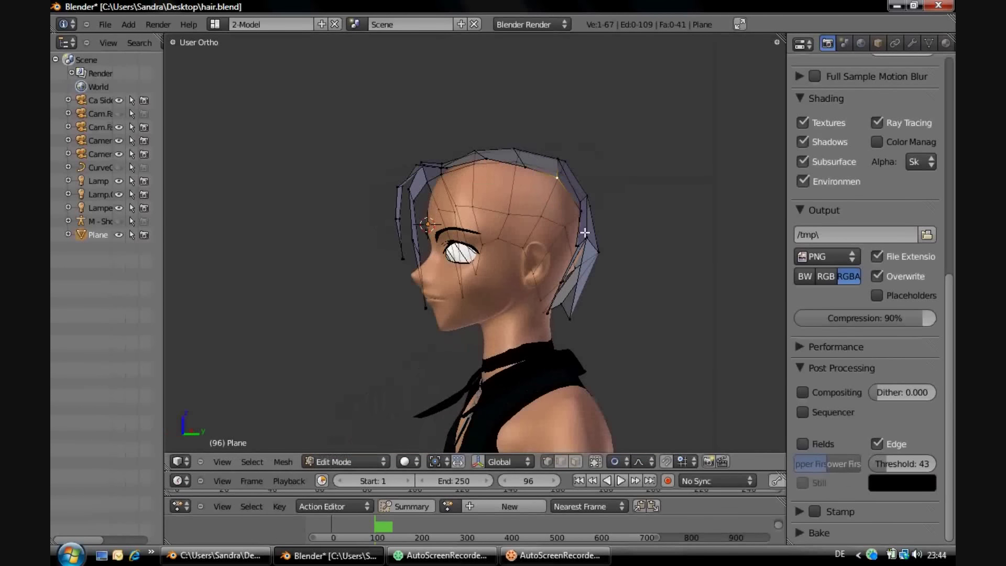
Extrude the selected vertices into new hair faces and adjust the top vertex
{"action": "right_click", "coordinate": [539, 246], "text": "shift"}
{"action": "mouse_move", "coordinate": [607, 258]}
{"action": "middle_mouse_down"}
{"action": "mouse_move", "coordinate": [539, 246]}
{"action": "mouse_move", "coordinate": [730, 172]}
{"action": "mouse_move", "coordinate": [597, 212]}
{"action": "mouse_move", "coordinate": [508, 254]}
{"action": "middle_mouse_up"}
{"action": "key", "text": "e"}
{"action": "left_click", "coordinate": [522, 227]}
{"action": "key", "text": "g"}
{"action": "left_click", "coordinate": [545, 209]}
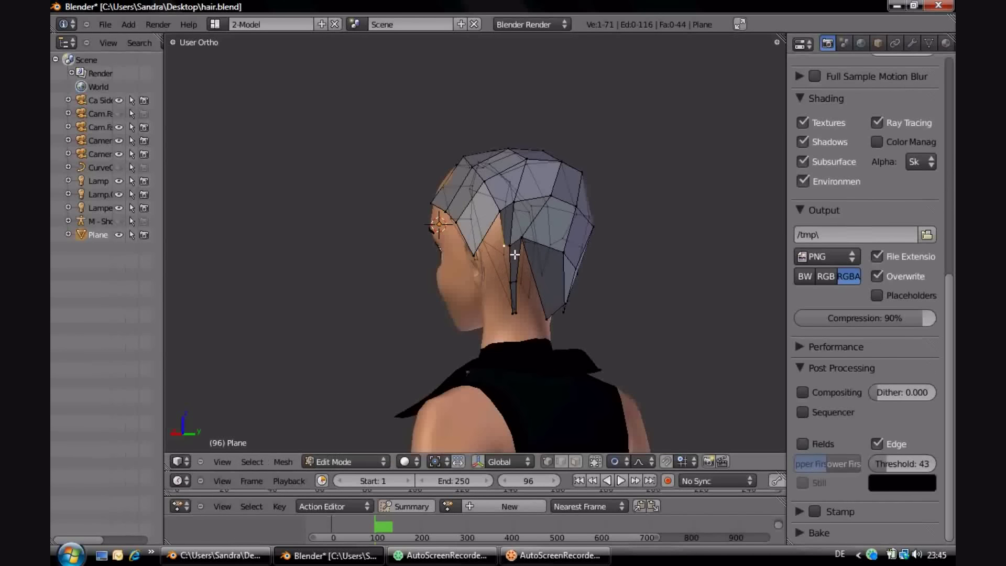
Extend the strip with a new lower vertex and shift it along X
{"action": "right_click", "coordinate": [479, 257]}
{"action": "left_click", "coordinate": [476, 247], "text": "ctrl"}
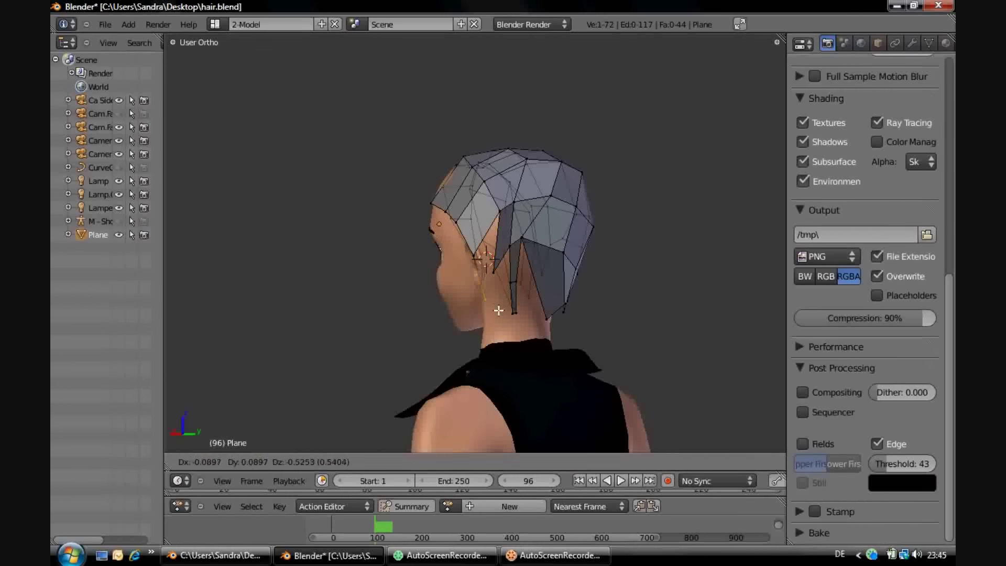
{"action": "middle_click_drag", "start_coordinate": [477, 252], "coordinate": [498, 264]}
{"action": "key", "text": "g"}
{"action": "key", "text": "x"}
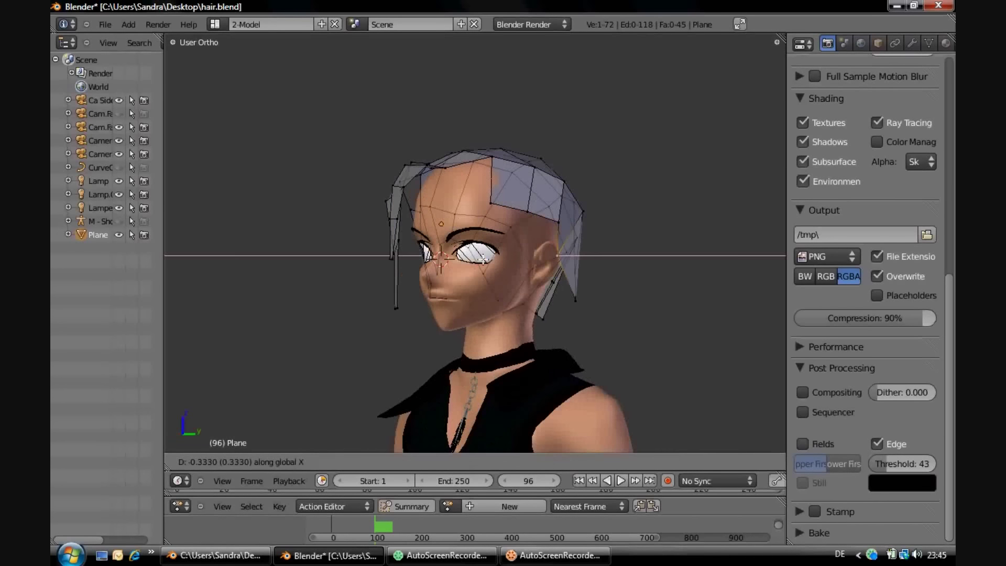
{"action": "left_click", "coordinate": [557, 230]}
{"action": "middle_click_drag", "start_coordinate": [556, 230], "coordinate": [593, 212]}
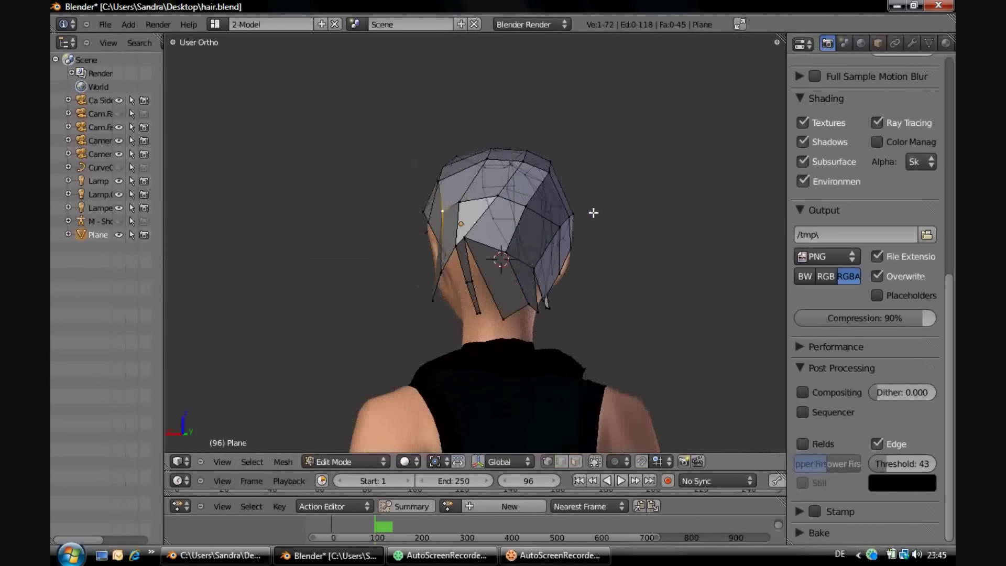
Shift the lower strand vertices along the X axis
{"action": "key", "text": "g"}
{"action": "key", "text": "x"}
{"action": "right_click", "coordinate": [461, 285]}
{"action": "right_click", "coordinate": [470, 294]}
{"action": "key", "text": "g"}
{"action": "key", "text": "x"}
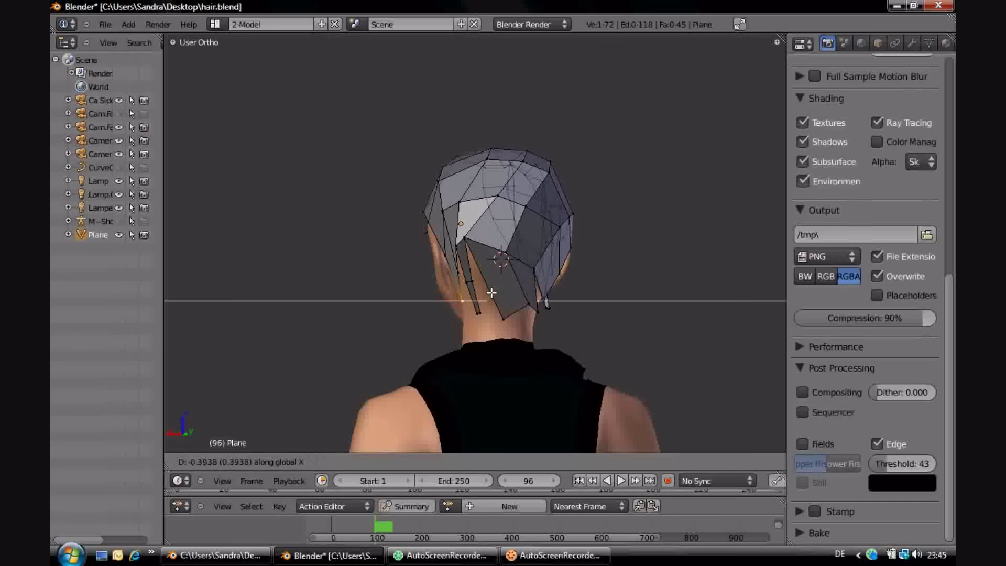
{"action": "left_click", "coordinate": [491, 292]}
Move another strand vertex along X and down into a point toward the nape
{"action": "right_click", "coordinate": [479, 301]}
{"action": "key", "text": "g"}
{"action": "key", "text": "x"}
{"action": "left_click", "coordinate": [481, 306]}
{"action": "key", "text": "g"}
{"action": "key", "text": "x"}
{"action": "left_click", "coordinate": [482, 314]}
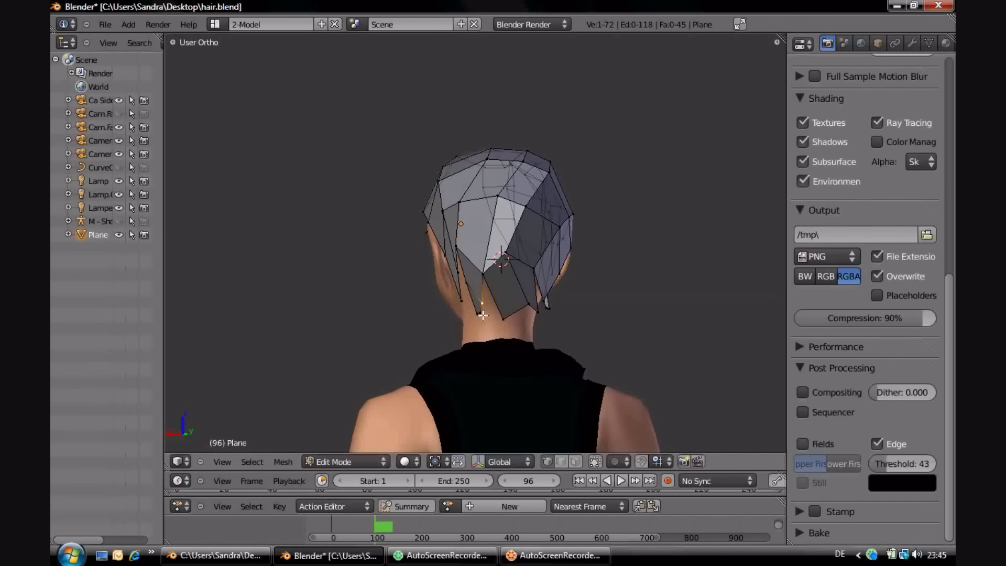
{"action": "key", "text": "g"}
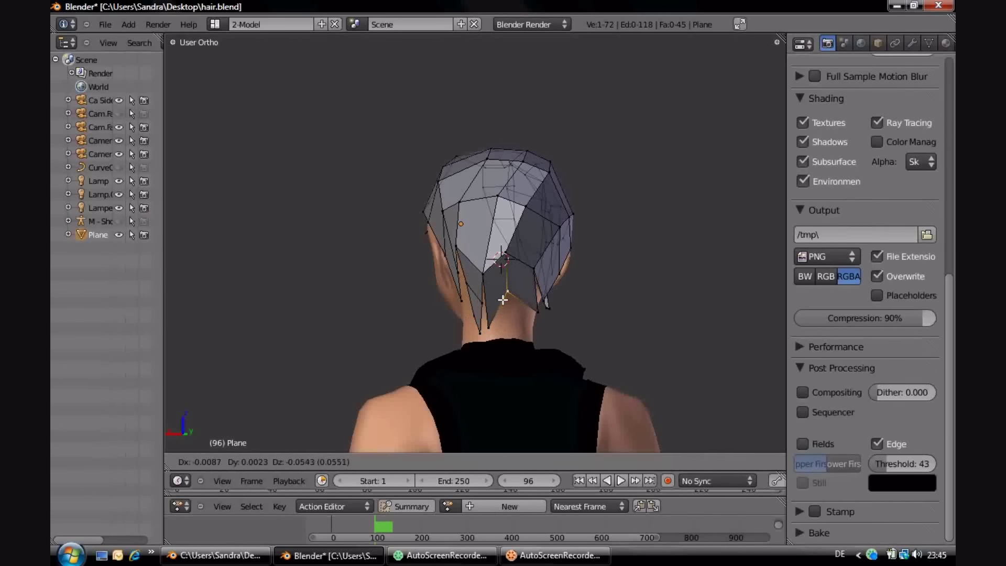
Set the strand tip's position and extrude a new face on the side of the hair
{"action": "left_click", "coordinate": [526, 311]}
{"action": "middle_click_drag", "start_coordinate": [523, 310], "coordinate": [450, 291]}
{"action": "key", "text": "e"}
{"action": "left_click", "coordinate": [449, 289]}
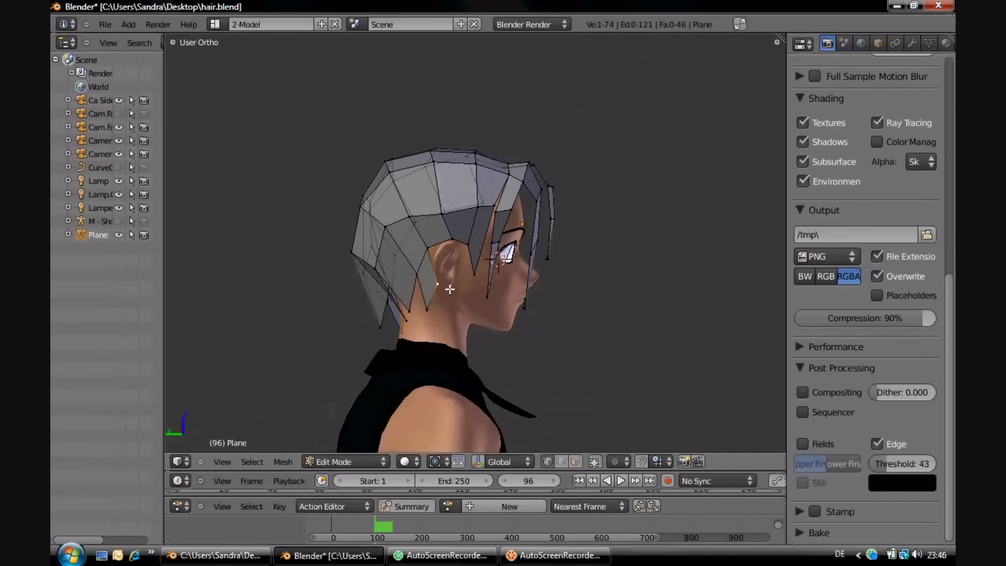
Move the outer hair-flap edge along the X axis
{"action": "mouse_move", "coordinate": [433, 247]}
{"action": "middle_mouse_down"}
{"action": "mouse_move", "coordinate": [347, 294]}
{"action": "mouse_move", "coordinate": [444, 270]}
{"action": "mouse_move", "coordinate": [437, 286]}
{"action": "middle_mouse_up"}
{"action": "right_click", "coordinate": [347, 294]}
{"action": "key", "text": "g"}
{"action": "key", "text": "x"}
{"action": "left_click", "coordinate": [398, 288]}
{"action": "key", "text": "g"}
{"action": "key", "text": "x"}
{"action": "left_click", "coordinate": [444, 269]}
Raise a single hair vertex to a new position over the head
{"action": "right_click", "coordinate": [437, 286]}
{"action": "mouse_move", "coordinate": [437, 286]}
{"action": "middle_mouse_down"}
{"action": "mouse_move", "coordinate": [509, 112]}
{"action": "mouse_move", "coordinate": [435, 189]}
{"action": "middle_mouse_up"}
{"action": "key", "text": "g"}
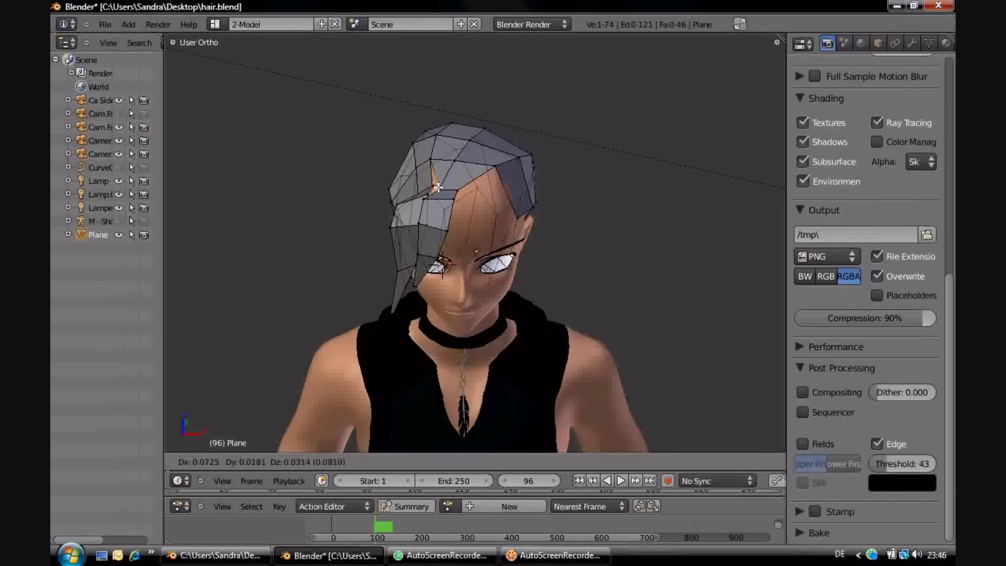
{"action": "left_click", "coordinate": [435, 191]}
Delete a parting vertex with its faces and fill the four-vertex gap with a face
{"action": "middle_click_drag", "start_coordinate": [443, 183], "coordinate": [471, 224]}
{"action": "scroll", "coordinate": [471, 224], "scroll_direction": "up", "scroll_amount": 3}
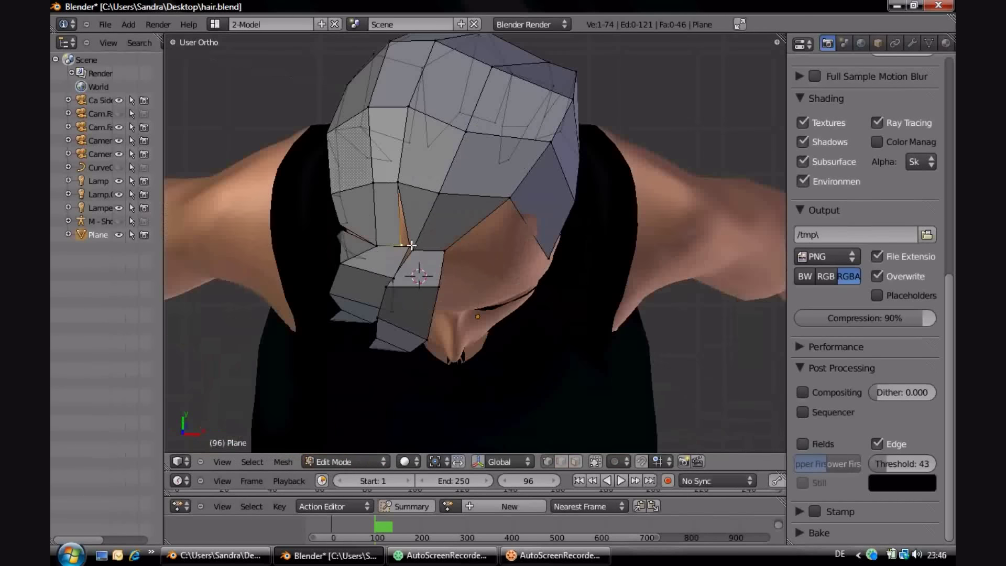
{"action": "key", "text": "x"}
{"action": "left_click", "coordinate": [421, 266]}
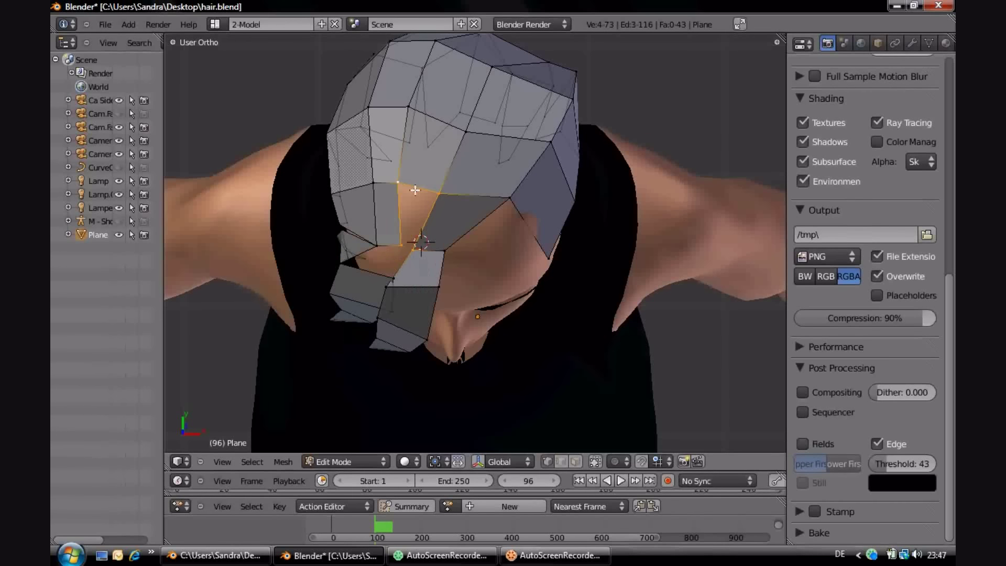
{"action": "key", "text": "f"}
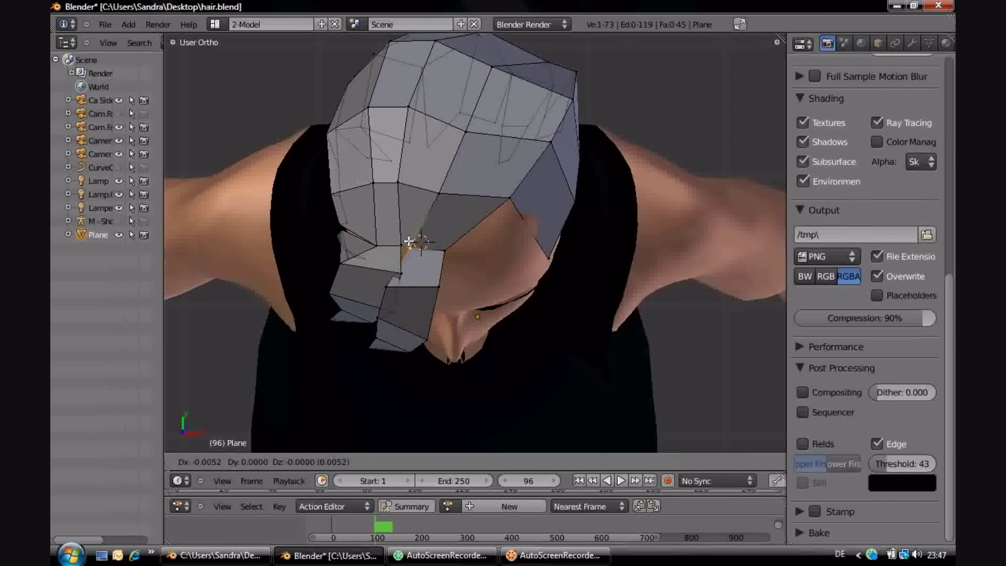
Extrude a vertex from the parting down onto the forehead
{"action": "right_click", "coordinate": [445, 251]}
{"action": "key", "text": "e"}
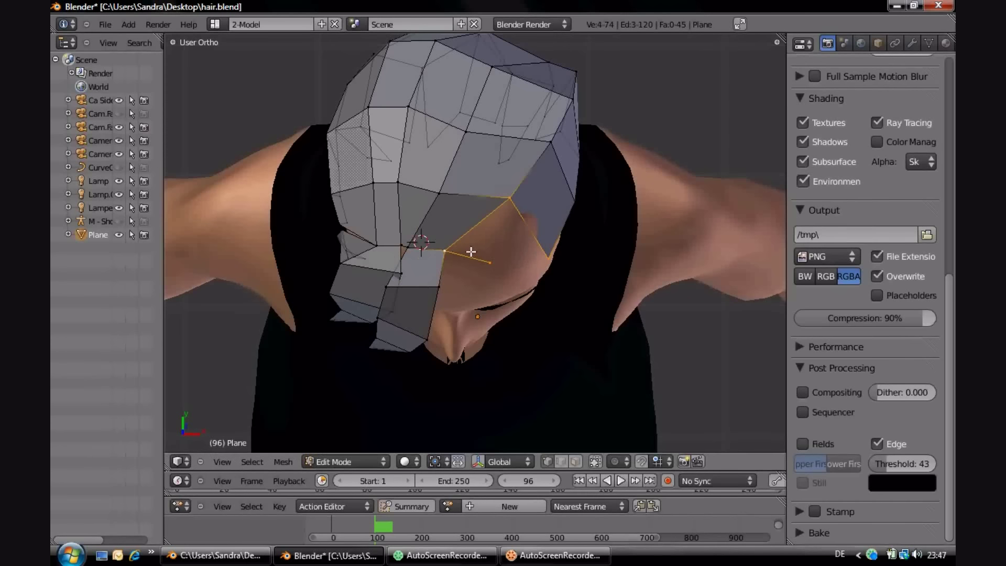
{"action": "left_click", "coordinate": [471, 251]}
{"action": "middle_click_drag", "start_coordinate": [471, 252], "coordinate": [551, 154]}
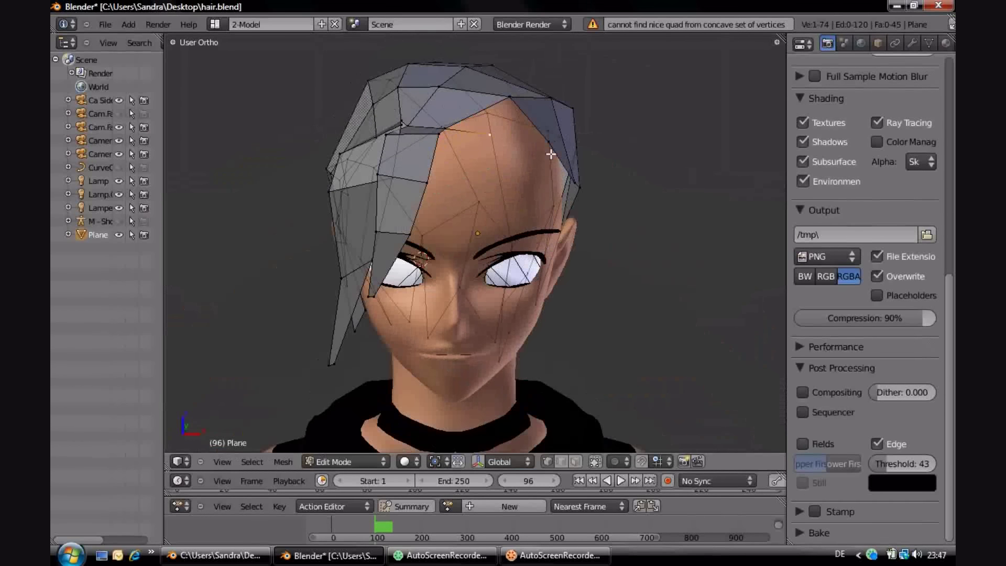
Extrude new fringe edges along the hairline from front and side views
{"action": "key", "text": "e"}
{"action": "left_click", "coordinate": [493, 137]}
{"action": "key", "text": "e"}
{"action": "left_click", "coordinate": [502, 134]}
{"action": "key", "text": "KP_3"}
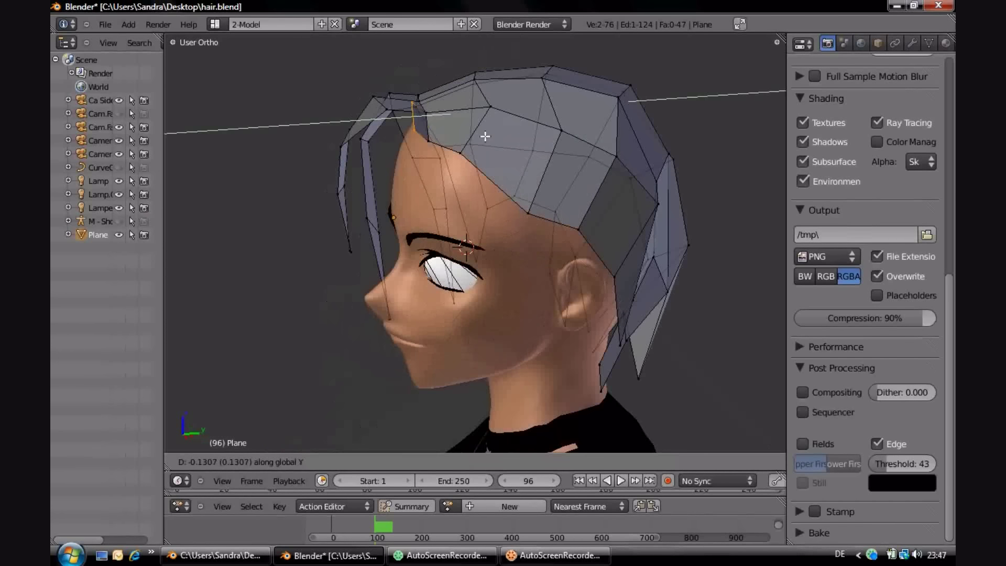
{"action": "key", "text": "KP_1"}
{"action": "key", "text": "e"}
{"action": "left_click", "coordinate": [512, 166]}
{"action": "middle_click_drag", "start_coordinate": [512, 166], "coordinate": [493, 167]}
Extrude another fringe strand and position it with an X-axis constraint
{"action": "key", "text": "g"}
{"action": "left_click", "coordinate": [459, 189]}
{"action": "key", "text": "KP_1"}
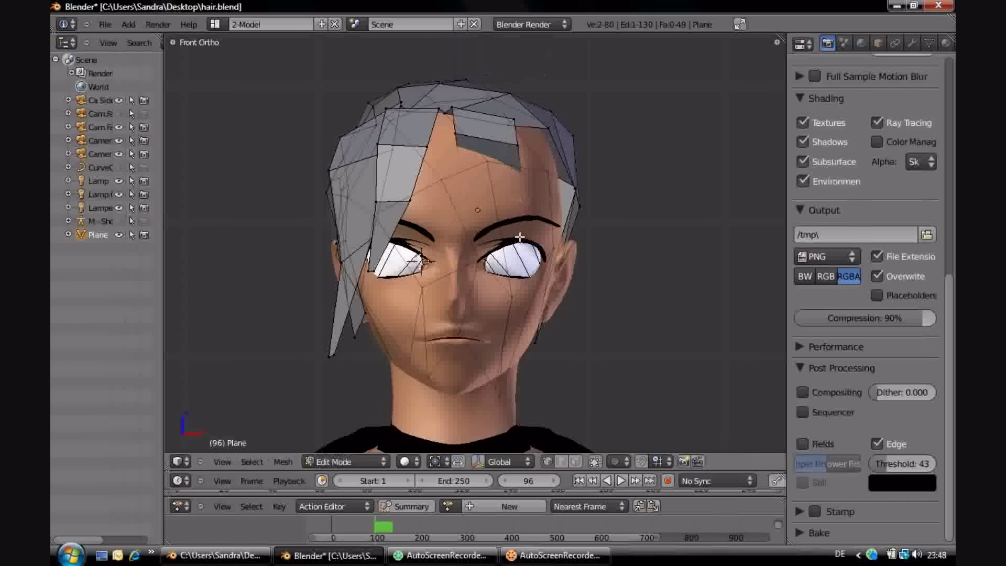
{"action": "middle_click_drag", "start_coordinate": [517, 240], "coordinate": [461, 226]}
{"action": "key", "text": "e"}
{"action": "key", "text": "x"}
{"action": "left_click", "coordinate": [430, 222]}
Set the pivot point to Individual Origins and reposition a hair vertex from the side
{"action": "left_click", "coordinate": [491, 458]}
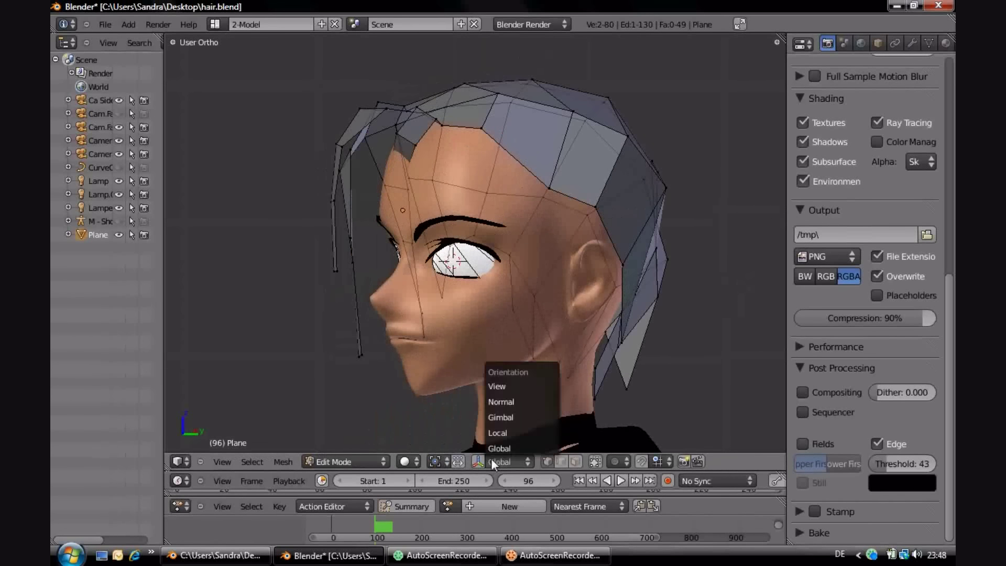
{"action": "left_click", "coordinate": [438, 461]}
{"action": "left_click", "coordinate": [435, 461]}
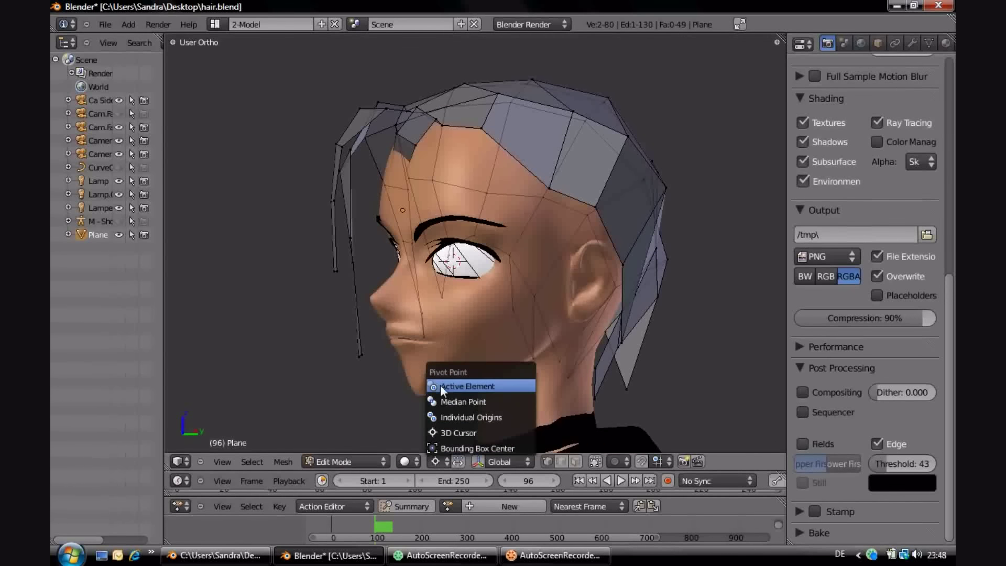
{"action": "left_click", "coordinate": [444, 416]}
{"action": "mouse_move", "coordinate": [413, 243]}
{"action": "middle_mouse_down"}
{"action": "mouse_move", "coordinate": [398, 242]}
{"action": "mouse_move", "coordinate": [445, 294]}
{"action": "middle_mouse_up"}
{"action": "key", "text": "g"}
{"action": "left_click", "coordinate": [405, 234]}
Inspect the hair from front, left-side and three-quarter views
{"action": "left_click", "coordinate": [437, 461]}
{"action": "left_click", "coordinate": [445, 386]}
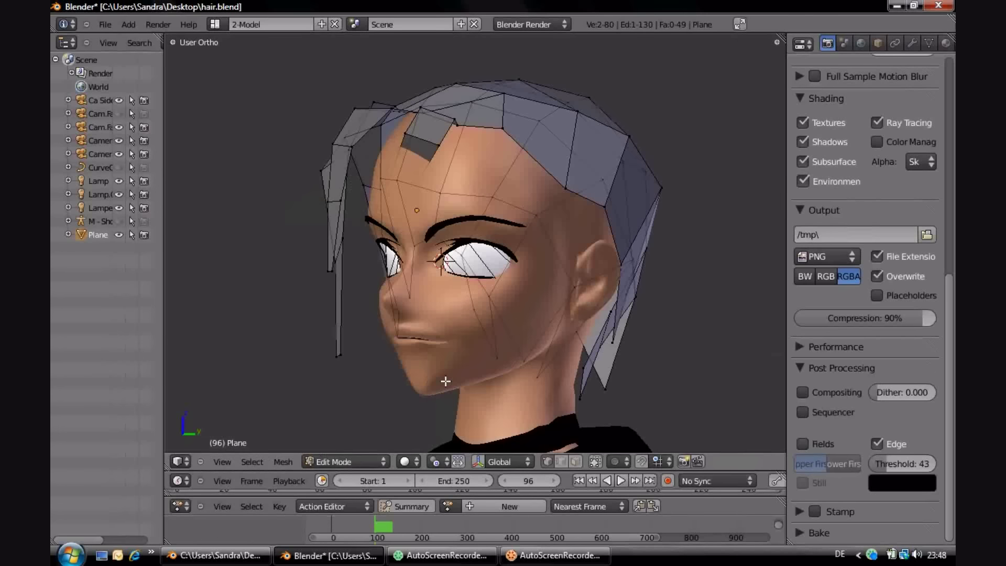
{"action": "key", "text": "KP_1"}
{"action": "middle_click_drag", "start_coordinate": [622, 312], "coordinate": [519, 316]}
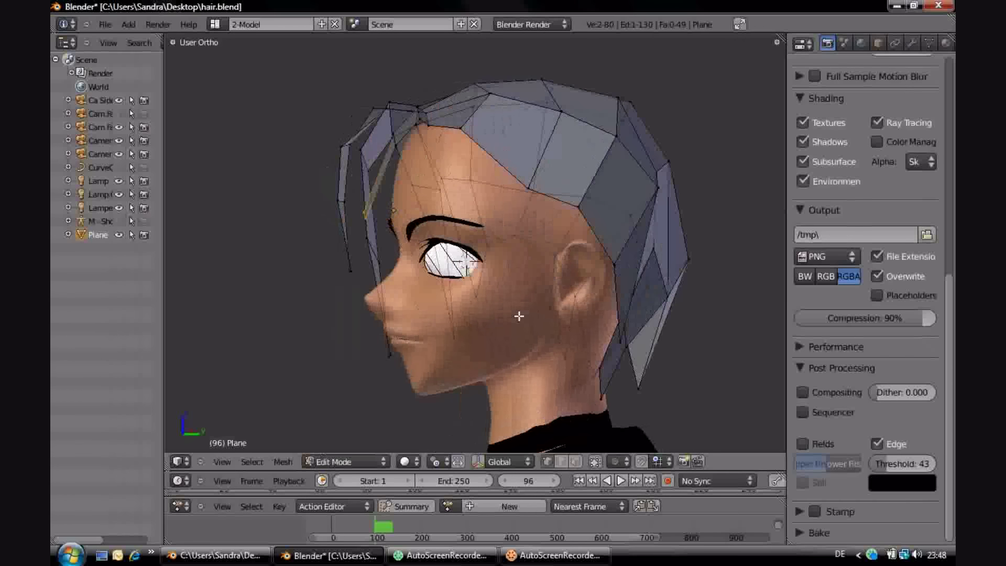
{"action": "middle_click_drag", "start_coordinate": [412, 138], "coordinate": [415, 181]}
{"action": "key", "text": "KP_1"}
Extrude a strand down toward the nose and along the side of the head
{"action": "key", "text": "e"}
{"action": "left_click", "coordinate": [534, 156]}
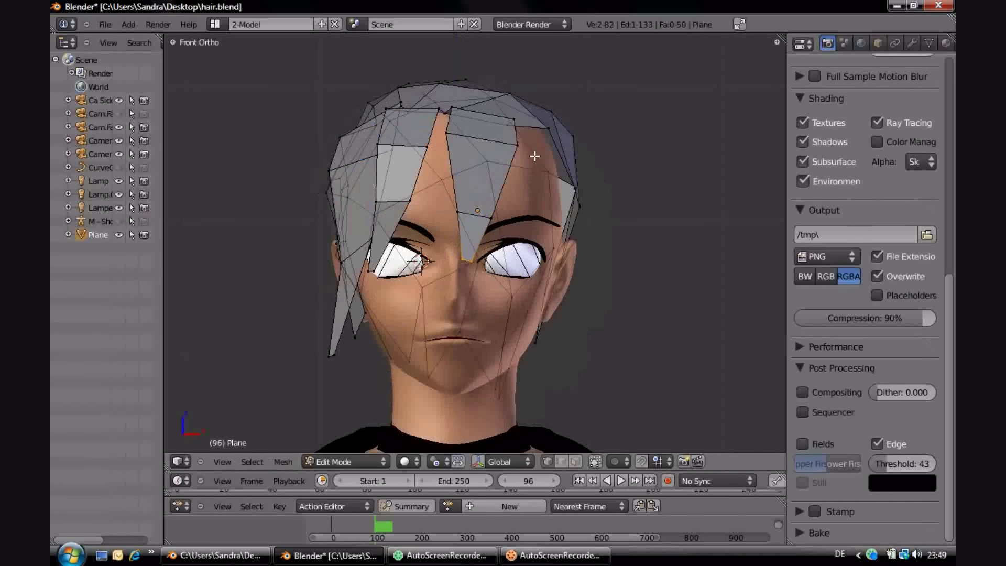
{"action": "key", "text": "g"}
{"action": "left_click", "coordinate": [575, 189]}
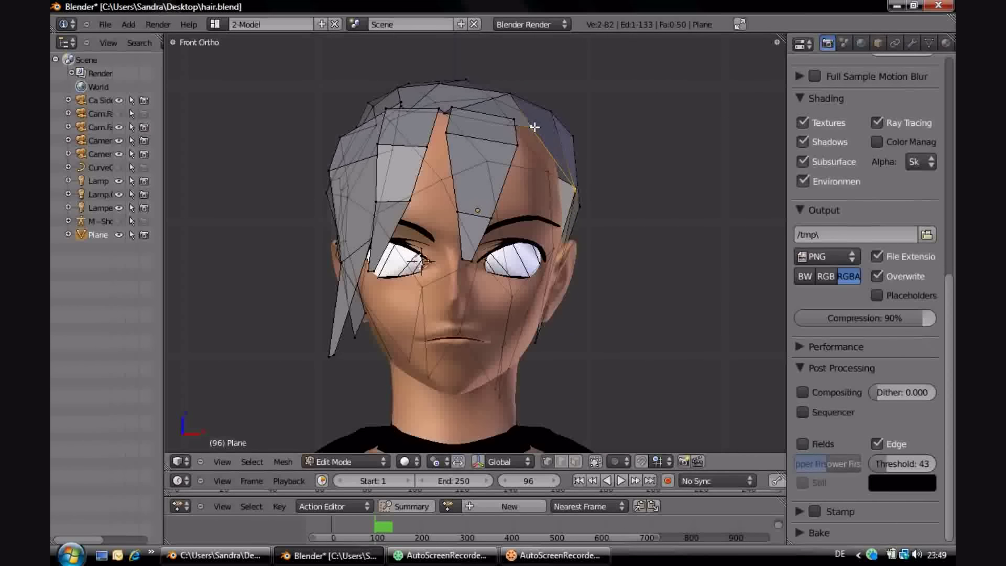
{"action": "key", "text": "e"}
{"action": "left_click", "coordinate": [590, 225]}
{"action": "middle_click_drag", "start_coordinate": [588, 247], "coordinate": [667, 211]}
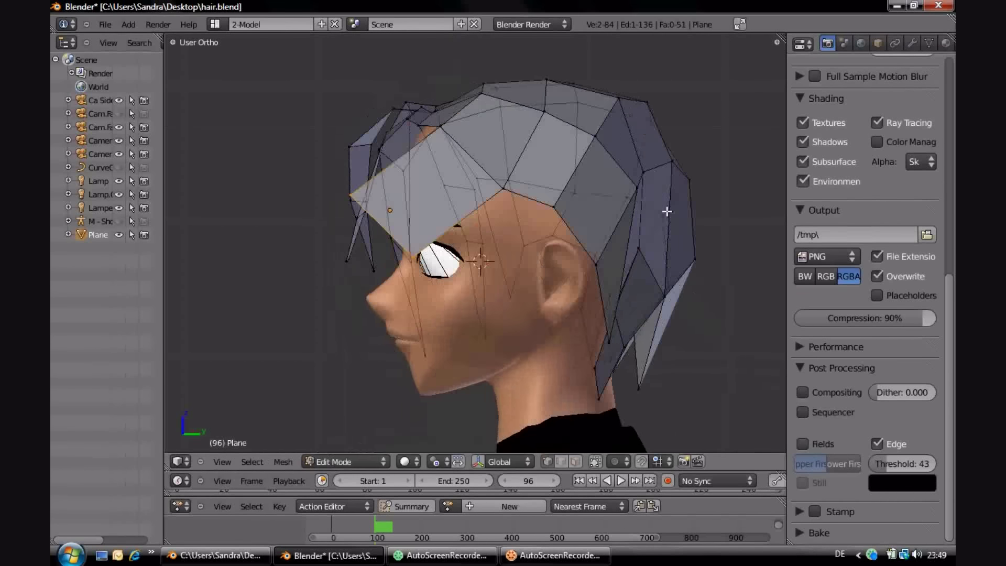
Extrude a strand face down over the eye onto the cheek
{"action": "key", "text": "e"}
{"action": "left_click", "coordinate": [469, 247]}
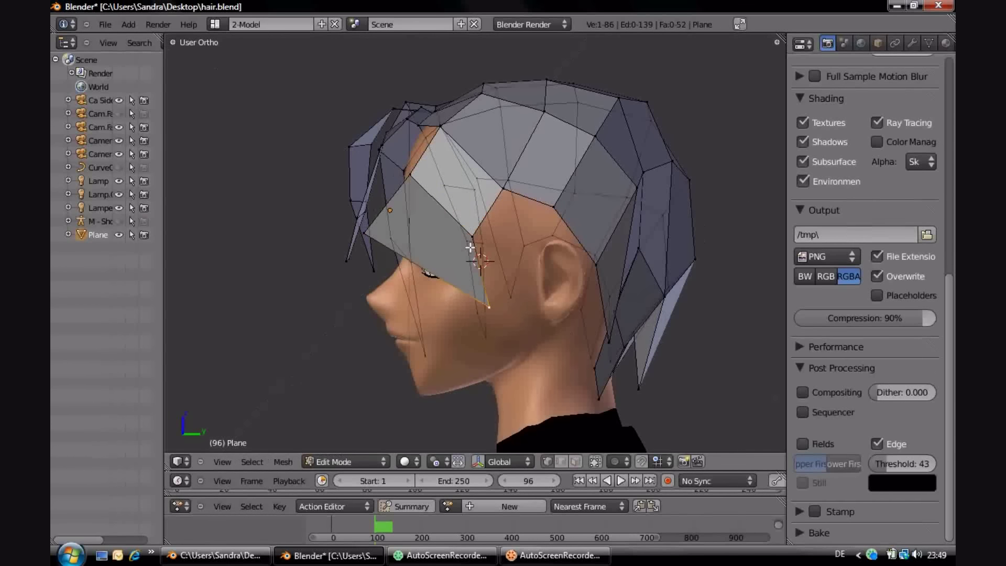
{"action": "middle_click_drag", "start_coordinate": [470, 247], "coordinate": [535, 180]}
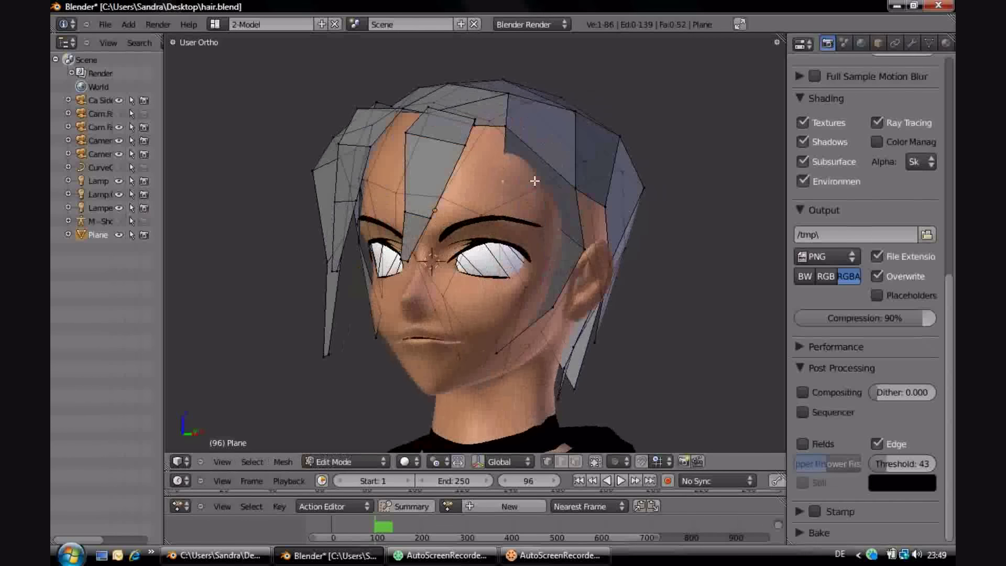
{"action": "key", "text": "KP_1"}
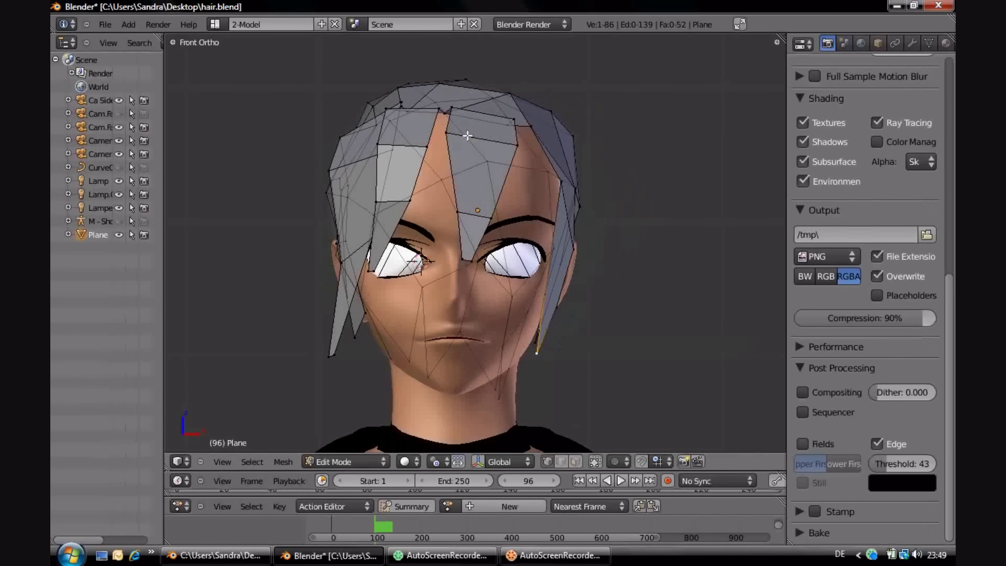
{"action": "left_click", "coordinate": [493, 311]}
Adjust the front strip, eyebrow edge and eye vertex with proportional moves, then test render
{"action": "right_click", "coordinate": [466, 140]}
{"action": "key", "text": "g"}
{"action": "left_click", "coordinate": [490, 154]}
{"action": "right_click", "coordinate": [498, 215]}
{"action": "key", "text": "g"}
{"action": "key", "text": "g"}
{"action": "left_click", "coordinate": [509, 218]}
{"action": "right_click", "coordinate": [478, 273]}
{"action": "key", "text": "g"}
{"action": "left_click", "coordinate": [462, 297]}
{"action": "left_click", "coordinate": [158, 24]}
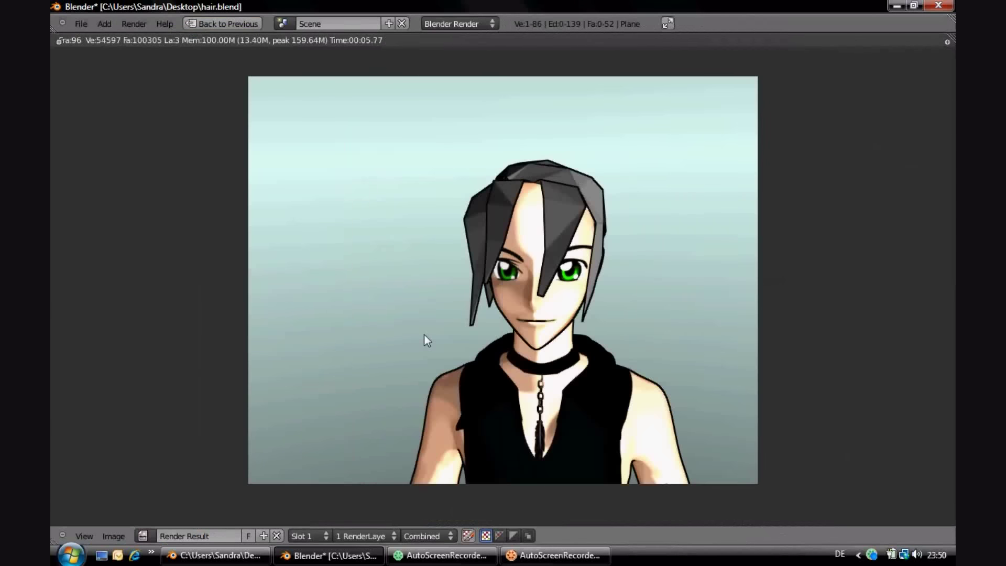
{"action": "key", "text": "Escape"}
Add a Subdivision Surface modifier to the hair and select the whole mesh
{"action": "left_click", "coordinate": [912, 43]}
{"action": "left_click", "coordinate": [859, 123]}
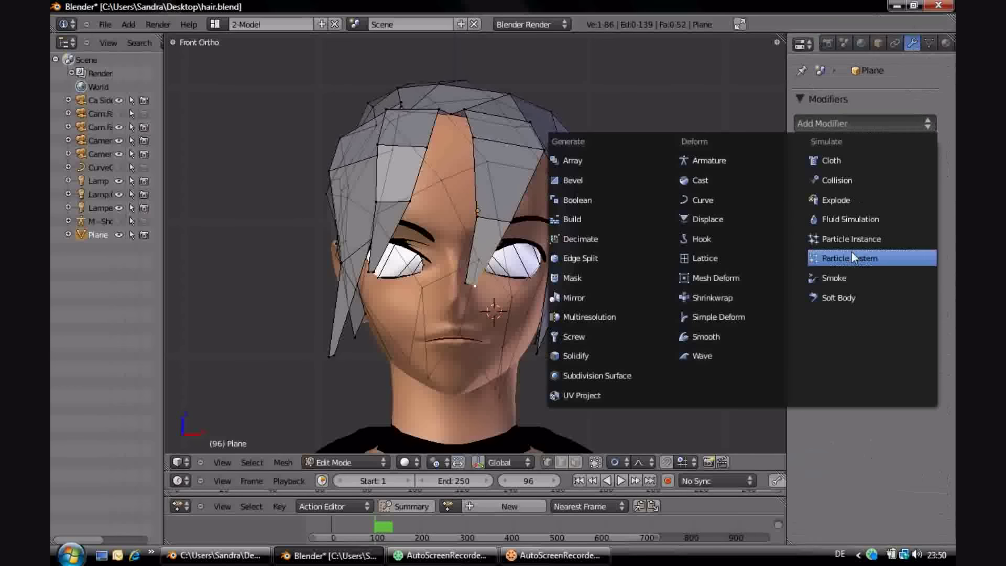
{"action": "left_click", "coordinate": [597, 375]}
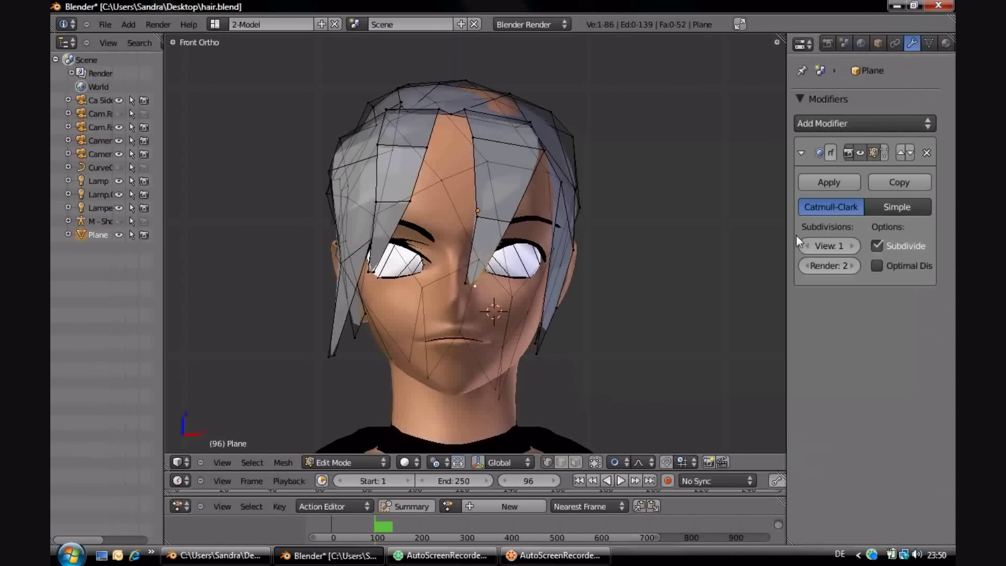
{"action": "key", "text": "a"}
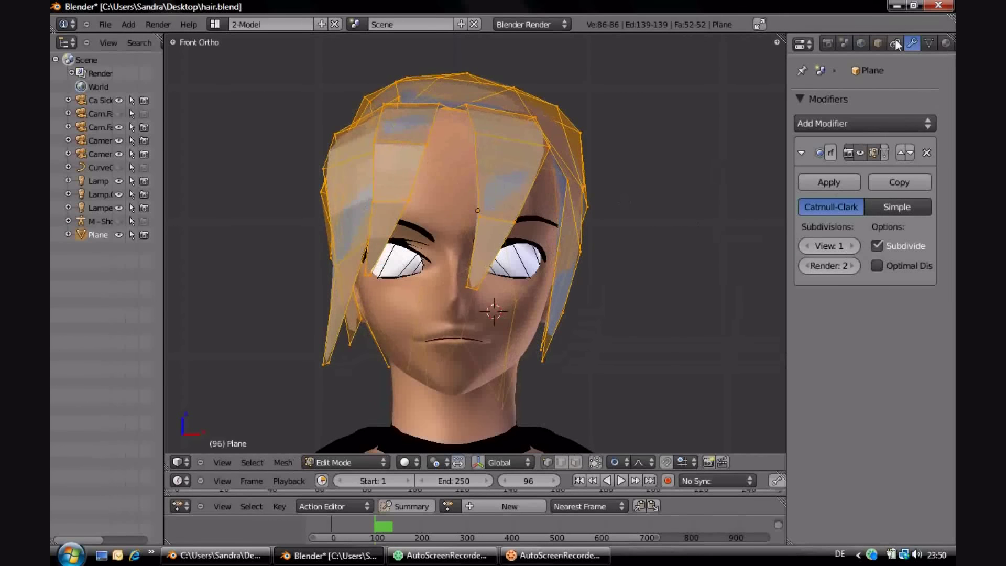
{"action": "left_click", "coordinate": [895, 43]}
{"action": "key", "text": "t"}
Render a check image, then shrink the hair mesh slightly
{"action": "scroll", "coordinate": [250, 323], "scroll_direction": "down", "scroll_amount": 5}
{"action": "scroll", "coordinate": [273, 294], "scroll_direction": "down", "scroll_amount": 2}
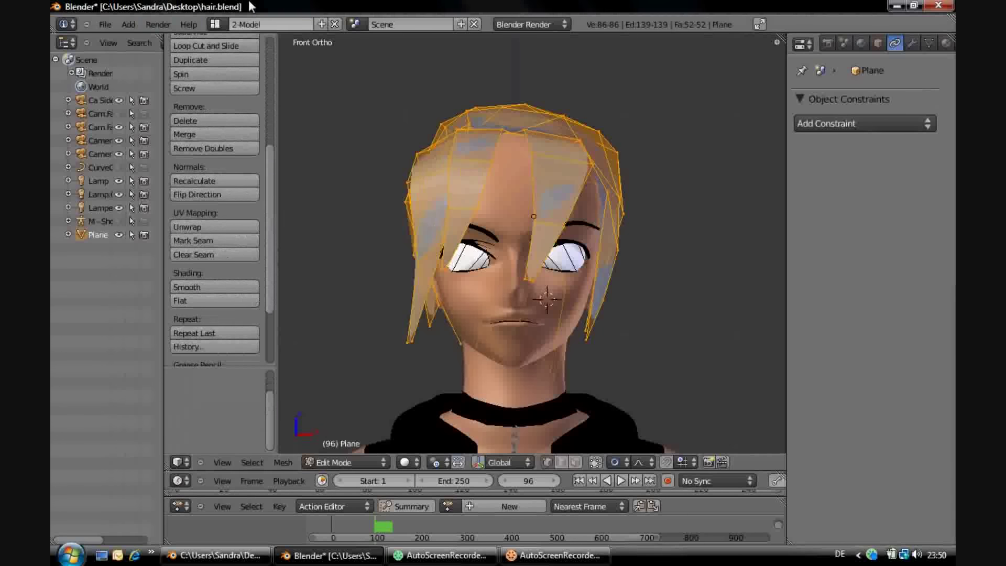
{"action": "key", "text": "F12"}
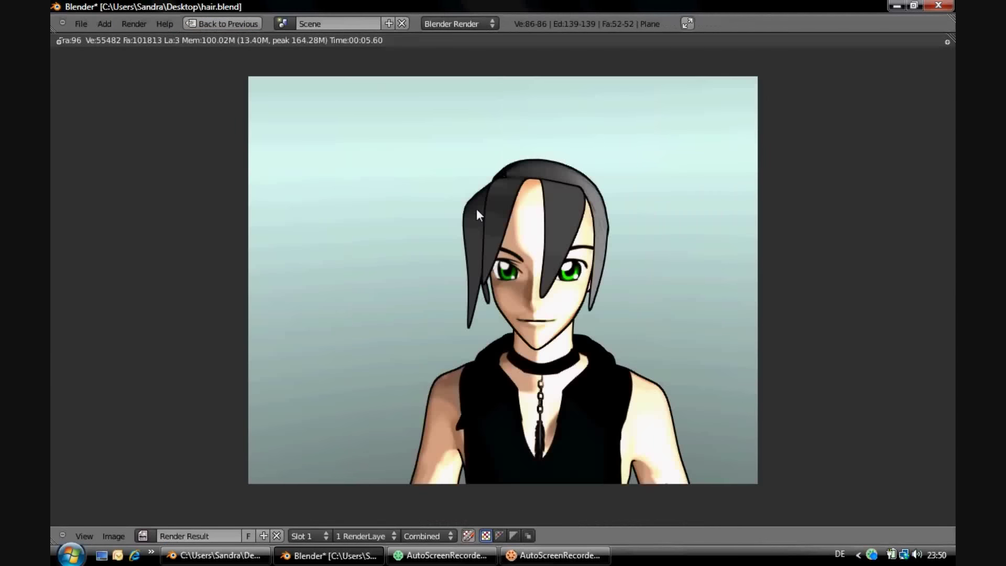
{"action": "key", "text": "Escape"}
{"action": "key", "text": "s"}
{"action": "left_click", "coordinate": [634, 225]}
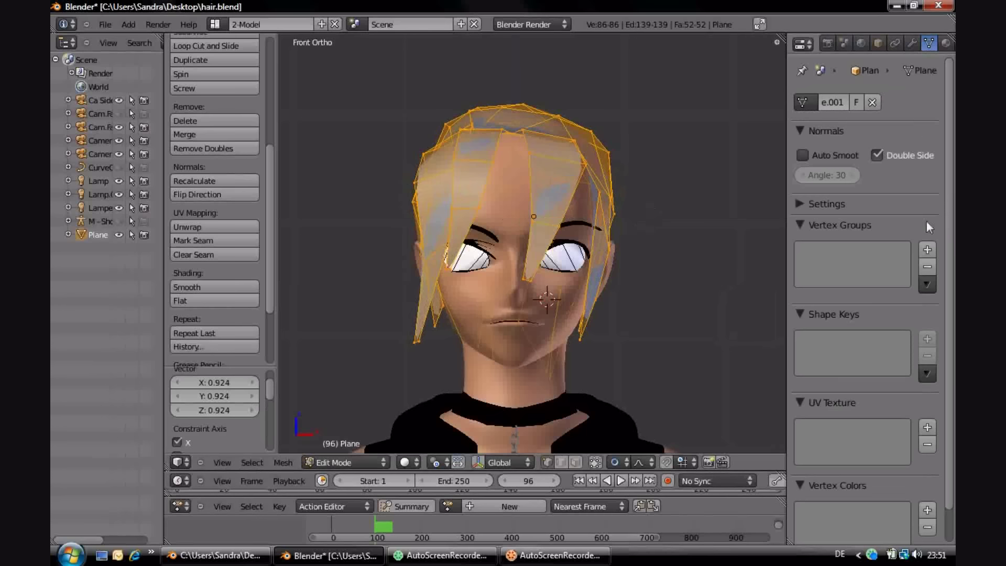
Add a material slot with the dark-red hair material and render it
{"action": "left_click", "coordinate": [946, 43]}
{"action": "left_click", "coordinate": [927, 103]}
{"action": "left_click", "coordinate": [802, 181]}
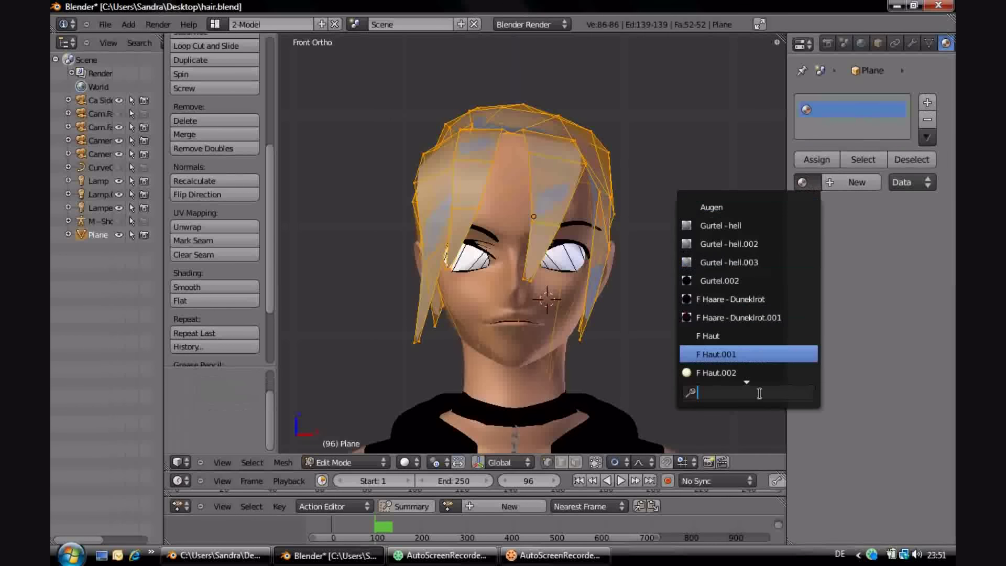
{"action": "left_click", "coordinate": [745, 299]}
{"action": "key", "text": "F12"}
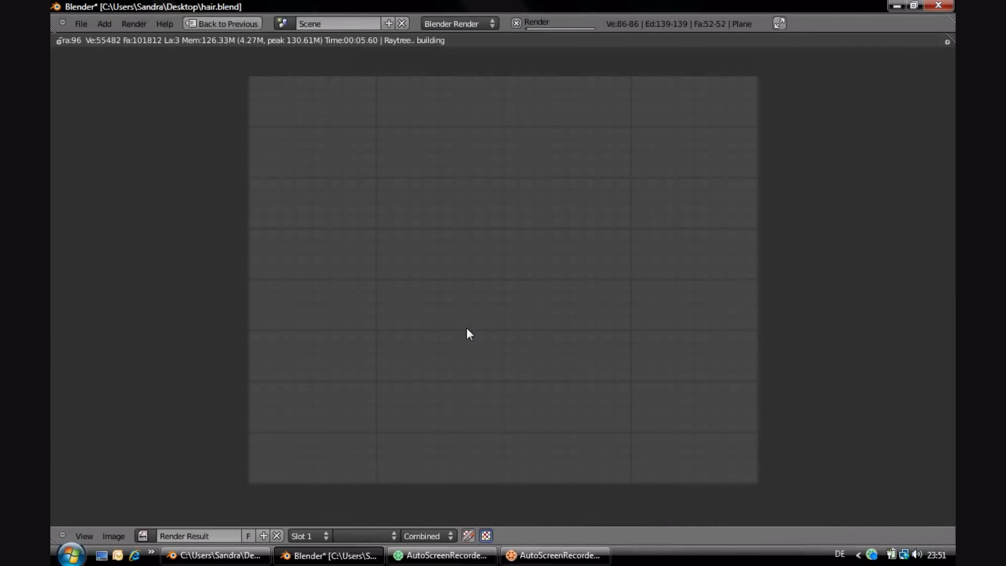
{"action": "key", "text": "Escape"}
Rescale the hair, assign 'Haare - Dunelkrot.001', render, and pull a hair vertex outward
{"action": "key", "text": "s"}
{"action": "left_click", "coordinate": [450, 244]}
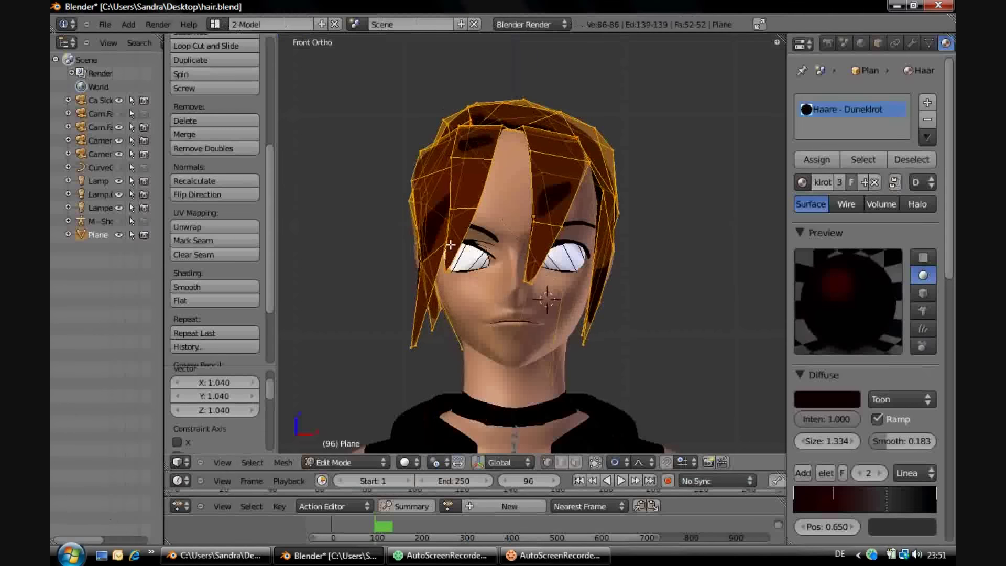
{"action": "left_click", "coordinate": [802, 182]}
{"action": "left_click", "coordinate": [744, 317]}
{"action": "left_click", "coordinate": [158, 24]}
{"action": "left_click", "coordinate": [181, 38]}
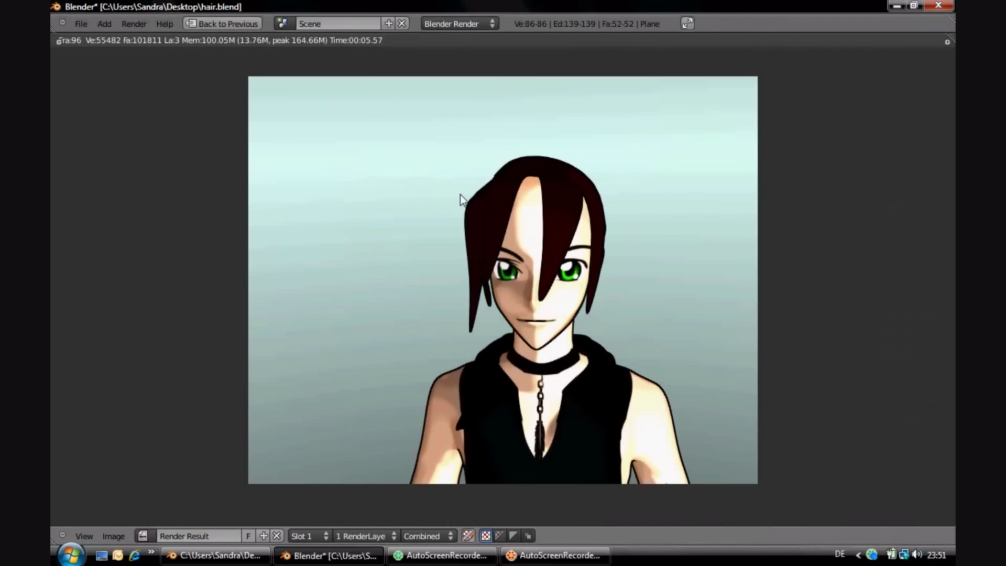
{"action": "key", "text": "Escape"}
{"action": "key", "text": "g"}
{"action": "left_click", "coordinate": [524, 273]}
Pull the top strand and a left-side strand outward into spikes
{"action": "right_click", "coordinate": [532, 168]}
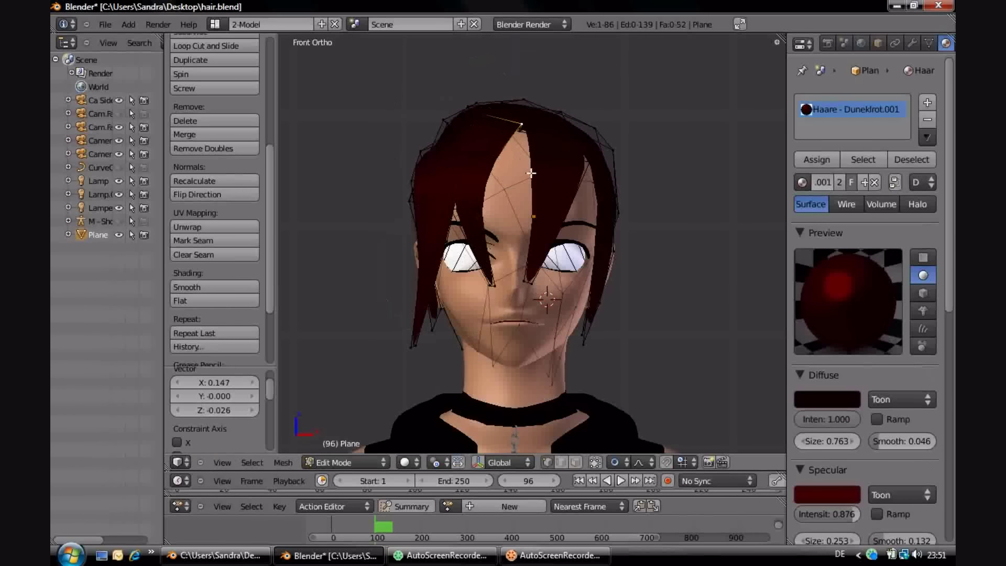
{"action": "key", "text": "g"}
{"action": "left_click", "coordinate": [558, 160]}
{"action": "middle_click_drag", "start_coordinate": [417, 215], "coordinate": [395, 173]}
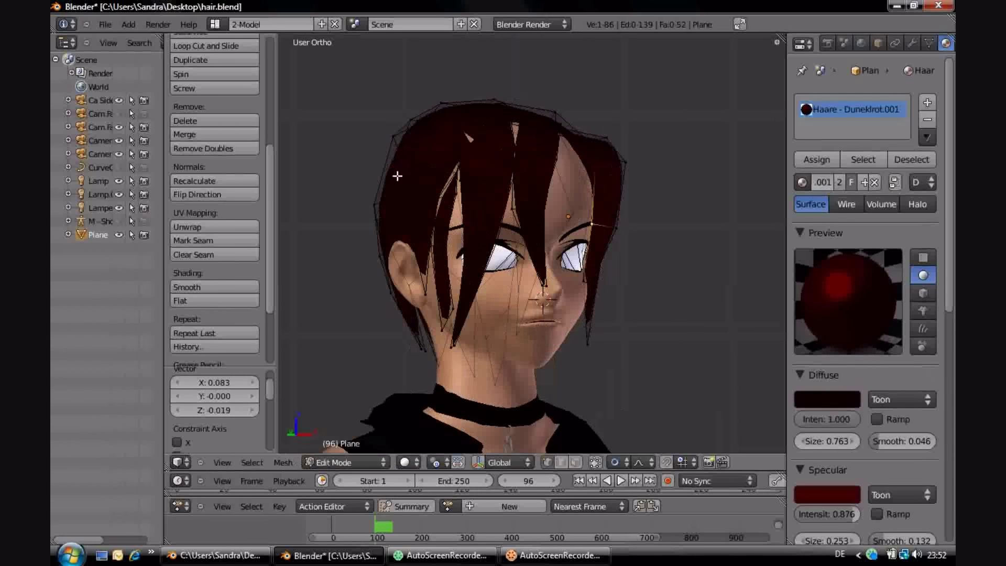
{"action": "right_click", "coordinate": [397, 176]}
{"action": "key", "text": "g"}
{"action": "left_click", "coordinate": [322, 192]}
{"action": "middle_click_drag", "start_coordinate": [321, 192], "coordinate": [348, 193]}
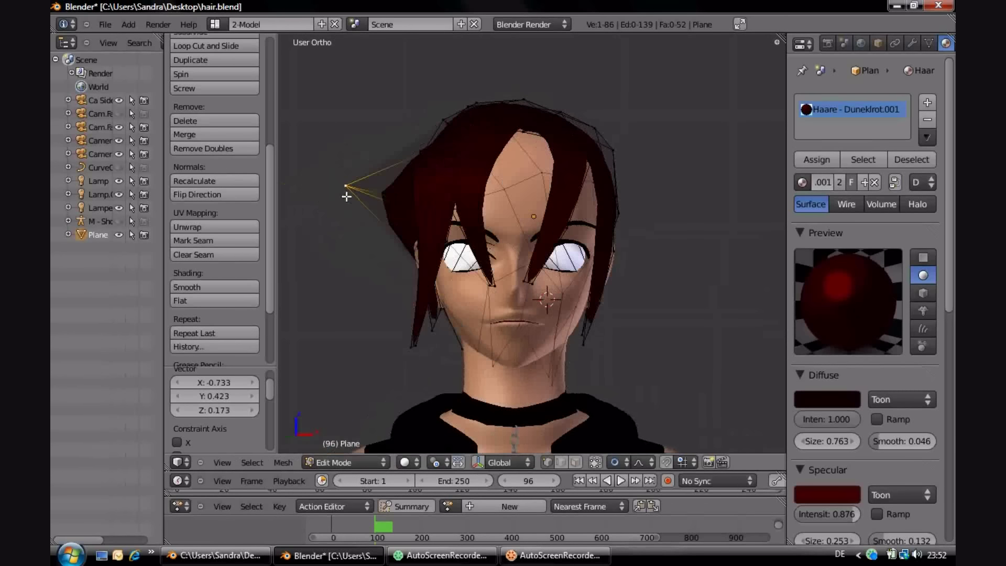
Pull a right-side spike outward and stretch another spike upward
{"action": "middle_click_drag", "start_coordinate": [629, 199], "coordinate": [631, 207]}
{"action": "right_click", "coordinate": [634, 205]}
{"action": "key", "text": "g"}
{"action": "key", "text": "KP_1"}
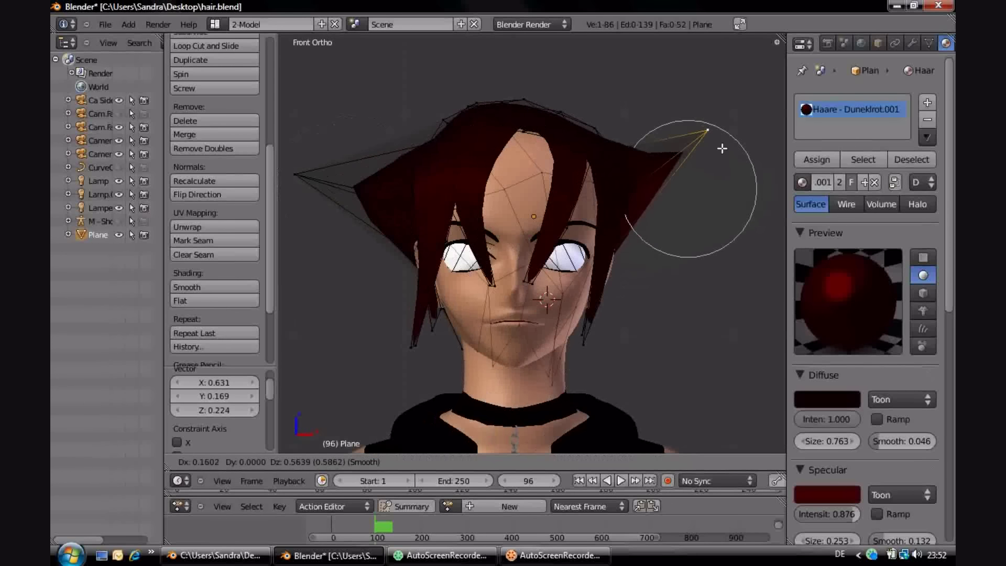
{"action": "left_click", "coordinate": [725, 162]}
{"action": "right_click", "coordinate": [552, 104]}
{"action": "key", "text": "g"}
{"action": "left_click", "coordinate": [582, 52]}
Grab the next hair vertex and render a test image of the spiky hair
{"action": "right_click", "coordinate": [462, 108]}
{"action": "key", "text": "g"}
{"action": "left_click", "coordinate": [158, 24]}
{"action": "left_click", "coordinate": [173, 42]}
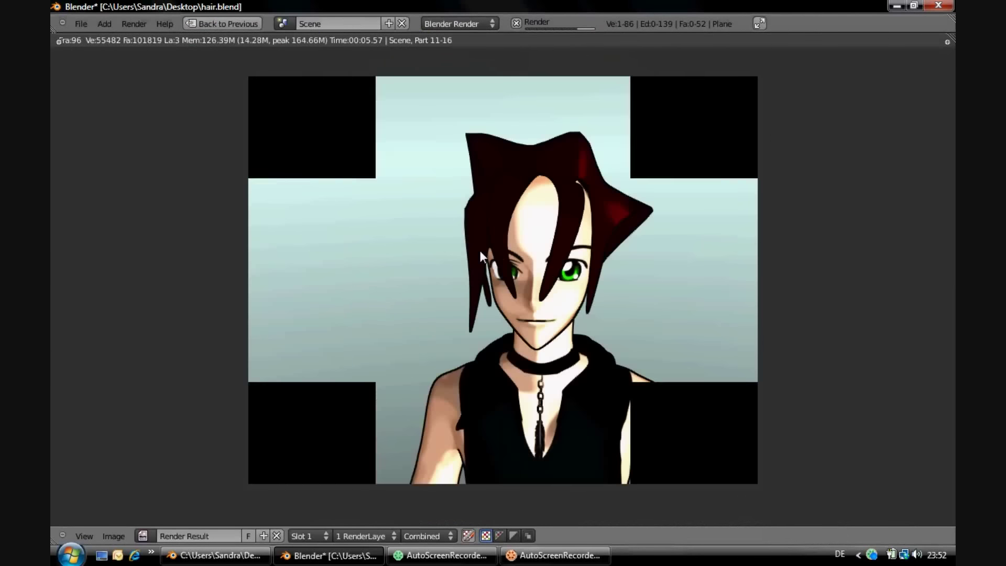
{"action": "scroll", "coordinate": [618, 249], "scroll_direction": "up", "scroll_amount": 2}
{"action": "key", "text": "Escape"}
Reposition the top spike and other hair vertices while orbiting to check them
{"action": "key", "text": "g"}
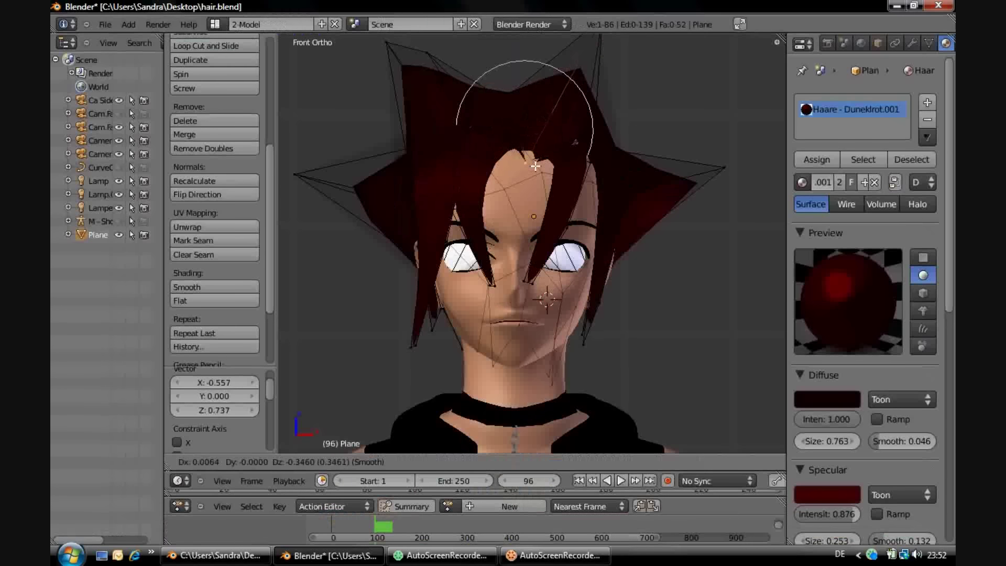
{"action": "left_click", "coordinate": [523, 147]}
{"action": "middle_click_drag", "start_coordinate": [523, 148], "coordinate": [473, 130]}
{"action": "key", "text": "g"}
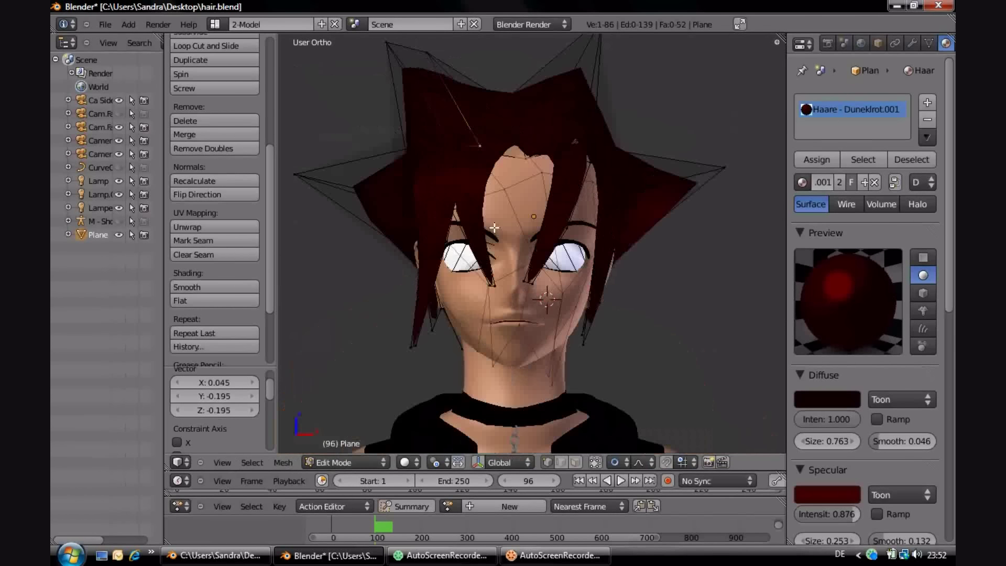
{"action": "left_click", "coordinate": [510, 242]}
{"action": "middle_click_drag", "start_coordinate": [511, 242], "coordinate": [493, 104]}
Nudge more hair vertices in front view and start another render
{"action": "key", "text": "g"}
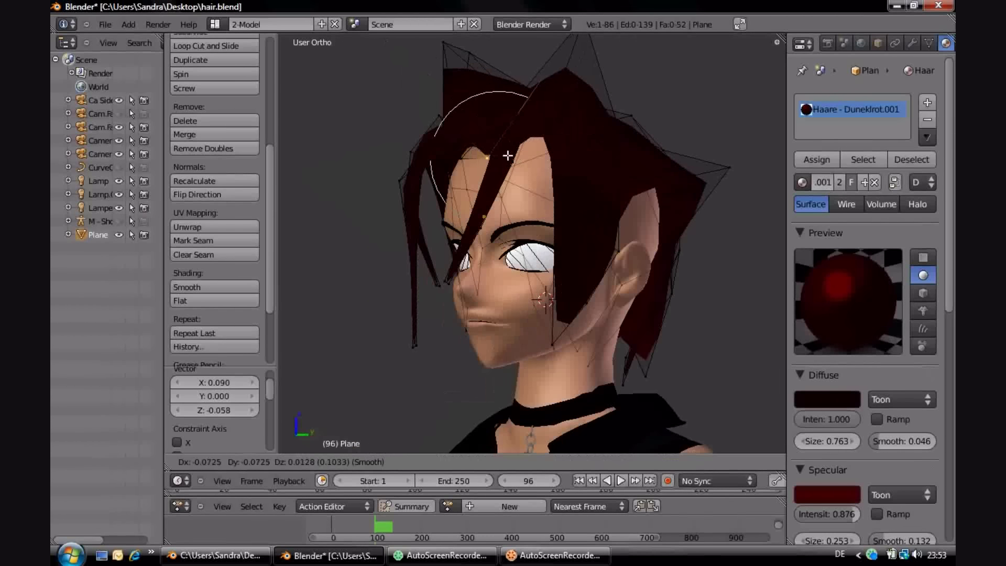
{"action": "left_click", "coordinate": [491, 94]}
{"action": "key", "text": "KP_1"}
{"action": "key", "text": "g"}
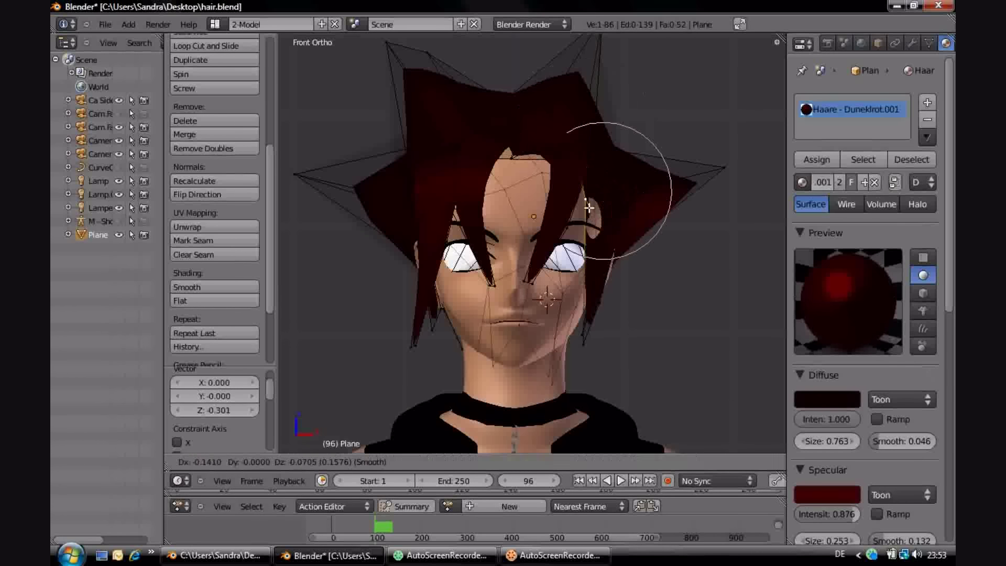
{"action": "left_click", "coordinate": [589, 204]}
{"action": "left_click", "coordinate": [158, 24]}
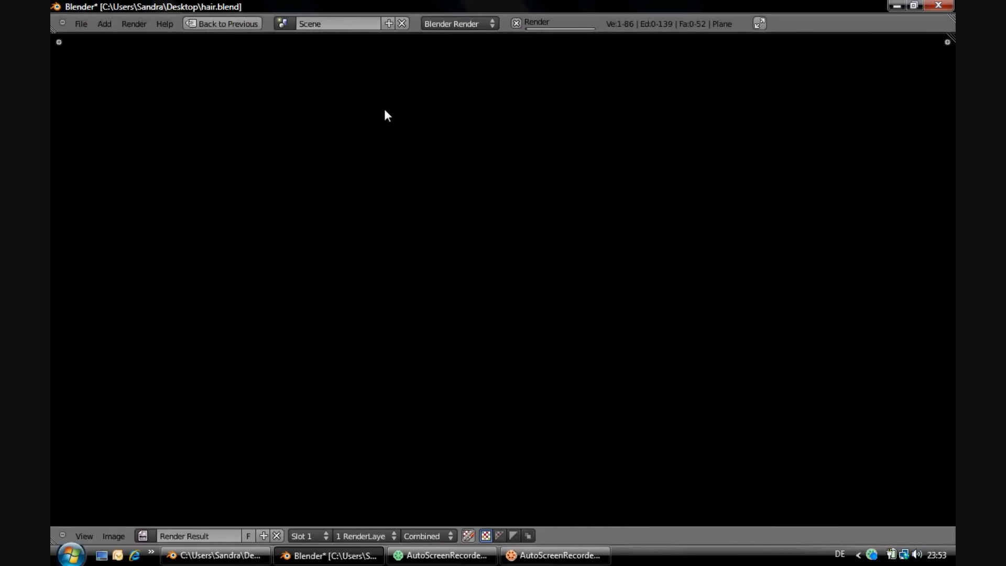
Fit the render in view, then move back hair vertices from the side
{"action": "key", "text": "Home"}
{"action": "key", "text": "Escape"}
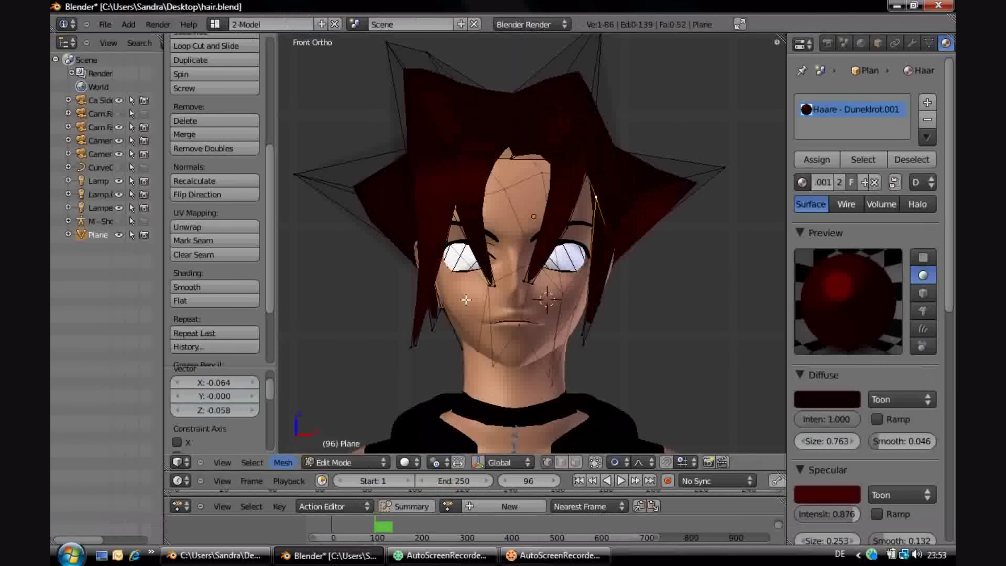
{"action": "middle_click_drag", "start_coordinate": [561, 163], "coordinate": [459, 171]}
{"action": "key", "text": "g"}
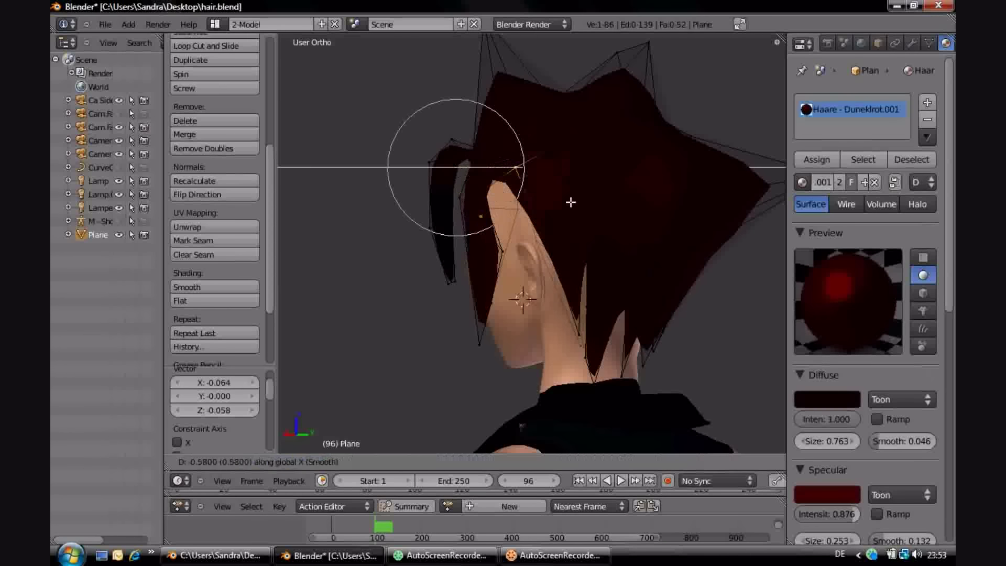
{"action": "left_click", "coordinate": [597, 239]}
Select a strand tip in front view and move it left
{"action": "key", "text": "KP_1"}
{"action": "scroll", "coordinate": [524, 131], "scroll_direction": "down", "scroll_amount": 5}
{"action": "right_click", "coordinate": [436, 214], "text": "ctrl"}
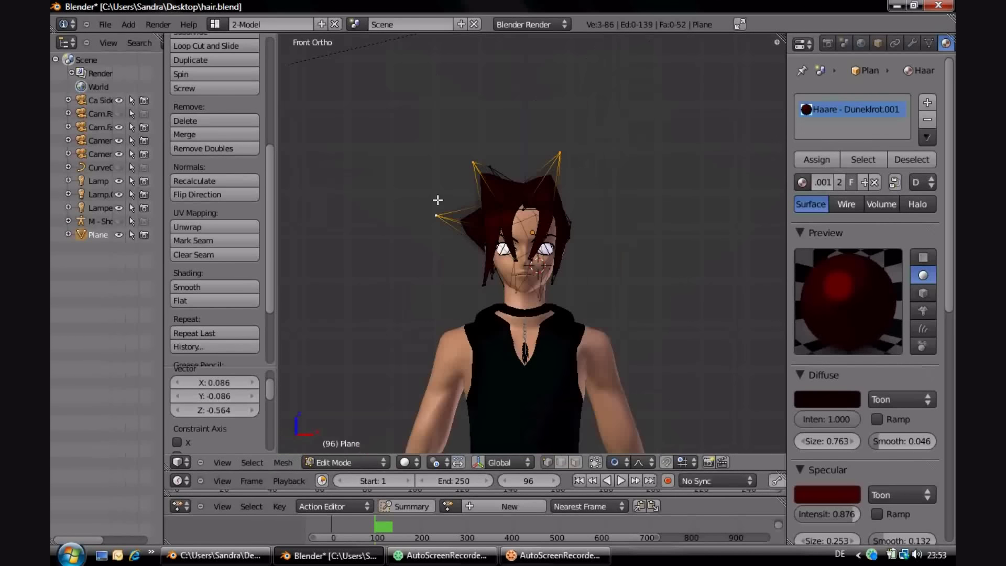
{"action": "key", "text": "g"}
{"action": "left_click", "coordinate": [484, 171]}
{"action": "key", "text": "g"}
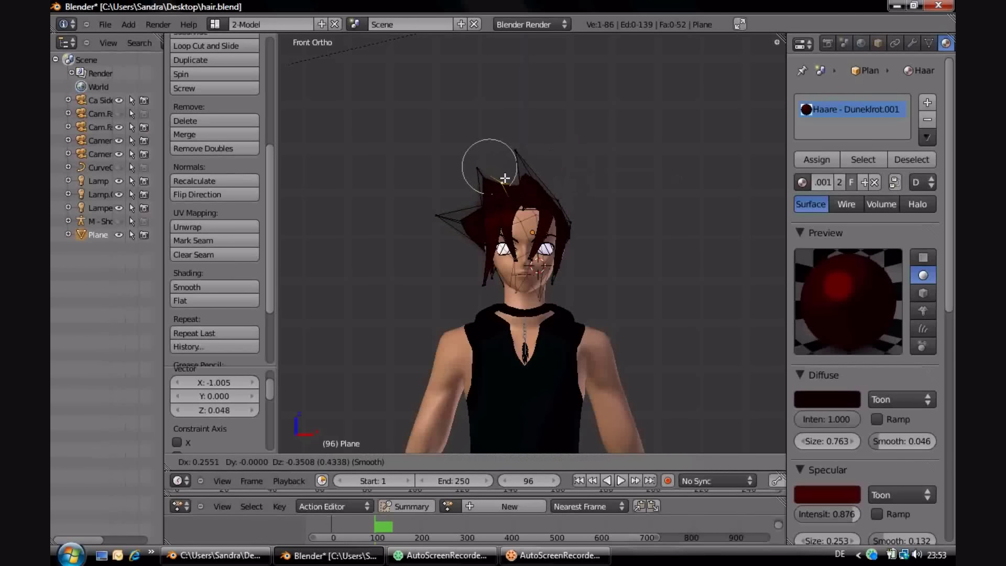
{"action": "left_click", "coordinate": [516, 157]}
Adjust hair tips from rotated side views
{"action": "key", "text": "KP_4"}
{"action": "key", "text": "KP_4"}
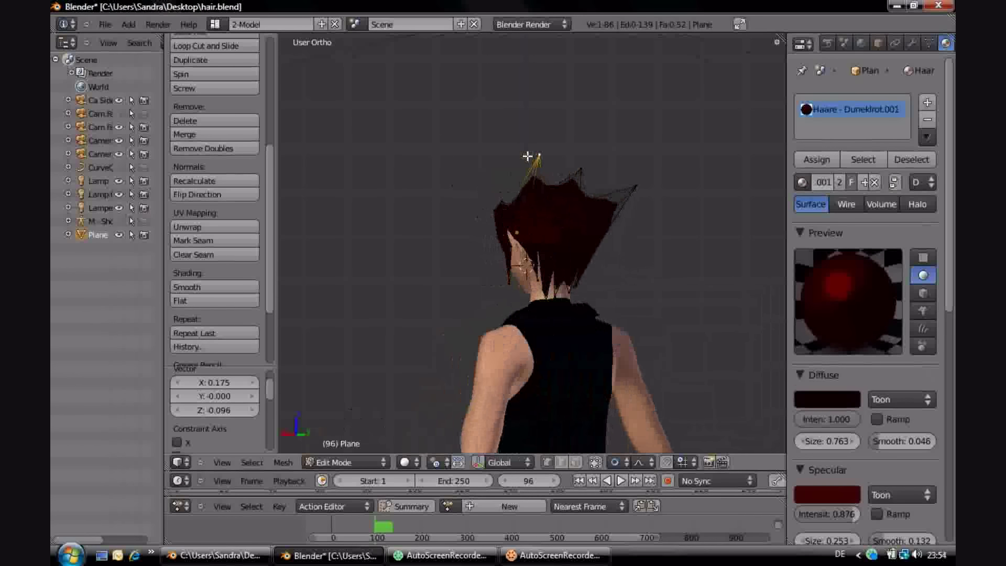
{"action": "key", "text": "KP_4"}
{"action": "key", "text": "KP_4"}
{"action": "key", "text": "KP_4"}
{"action": "key", "text": "g"}
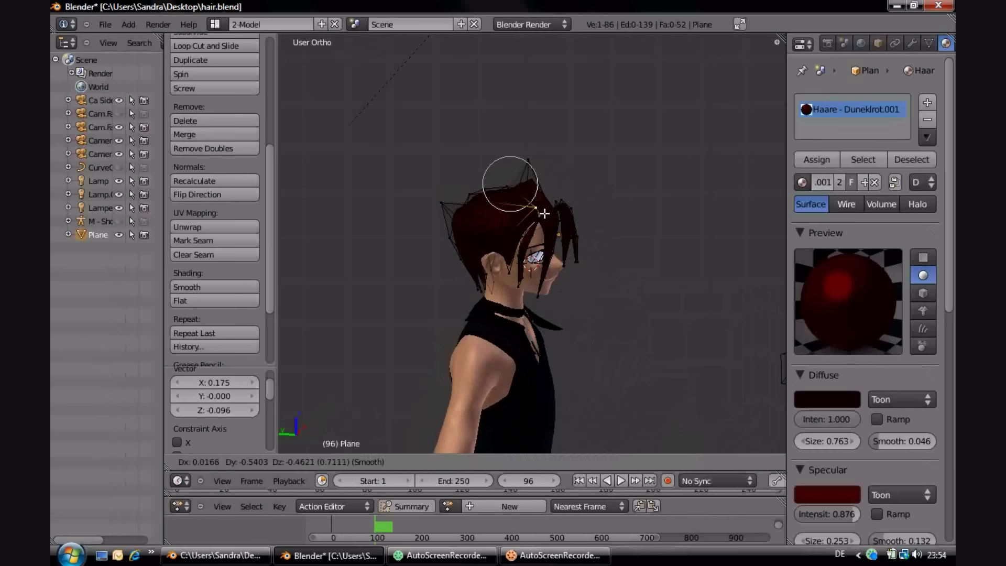
{"action": "left_click", "coordinate": [527, 211]}
{"action": "key", "text": "KP_6"}
{"action": "key", "text": "KP_6"}
{"action": "key", "text": "KP_6"}
{"action": "key", "text": "g"}
{"action": "left_click", "coordinate": [495, 226]}
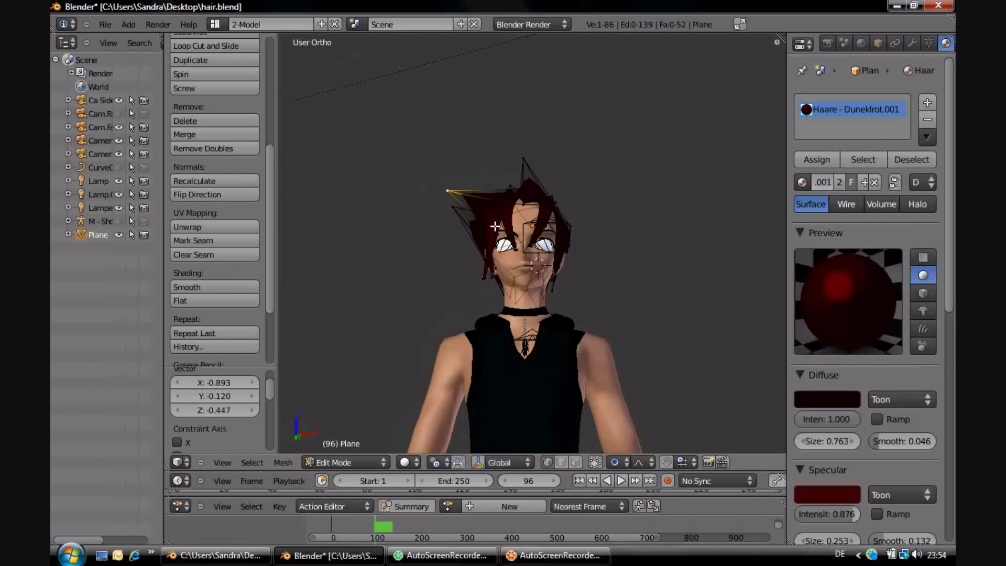
Tweak the remaining spike vertices, show the Subdivision Surface settings and render
{"action": "key", "text": "g"}
{"action": "left_click", "coordinate": [519, 162]}
{"action": "key", "text": "KP_6"}
{"action": "key", "text": "g"}
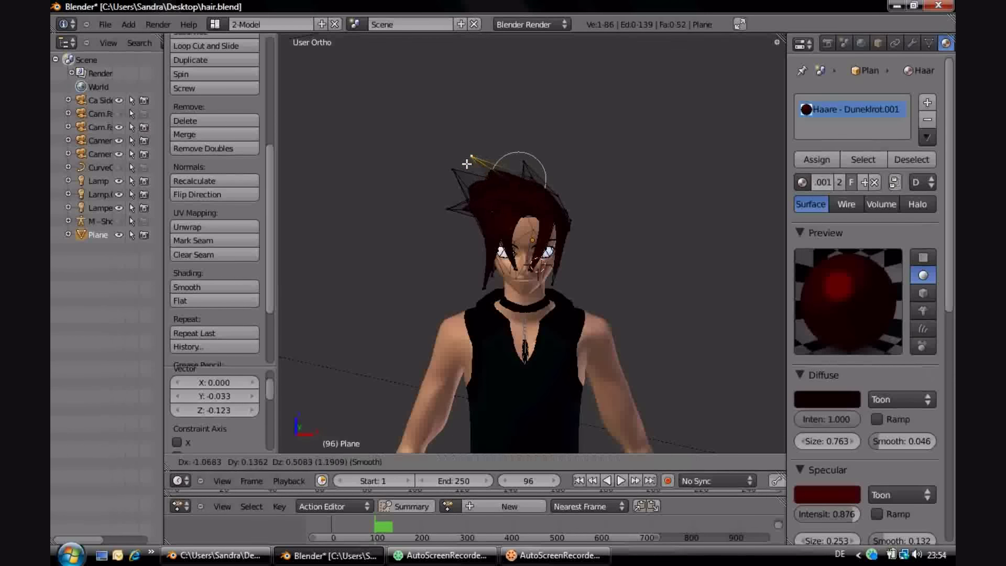
{"action": "left_click", "coordinate": [440, 237]}
{"action": "key", "text": "KP_1"}
{"action": "left_click", "coordinate": [912, 43]}
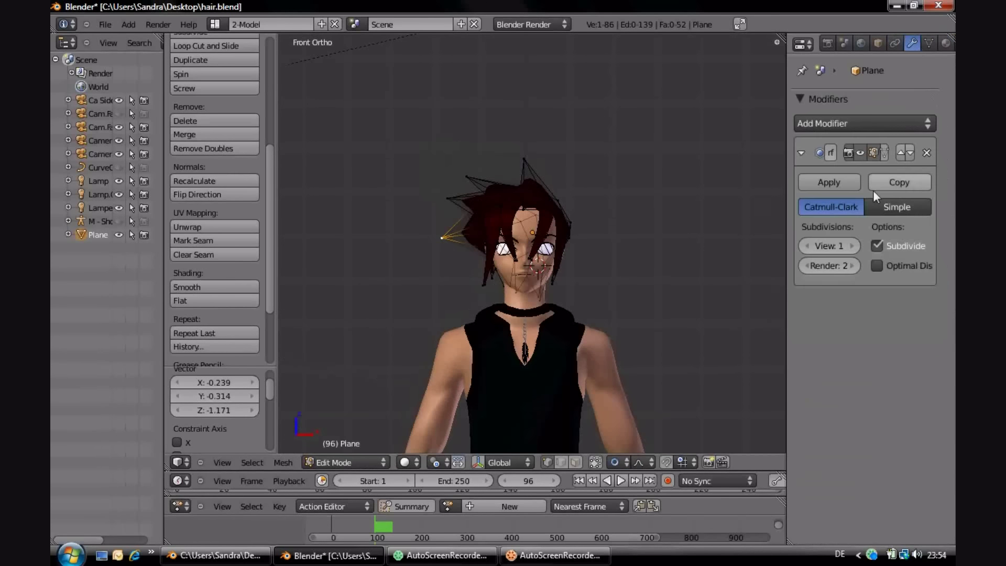
{"action": "left_click", "coordinate": [158, 24]}
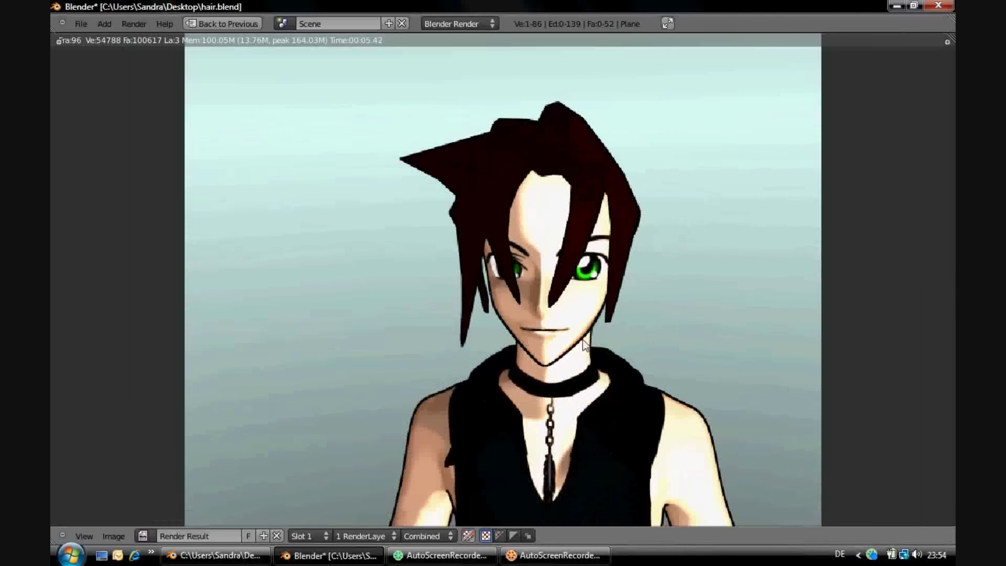
Leave the render, return to the camera view, and select the hair tips
{"action": "key", "text": "Escape"}
{"action": "key", "text": "KP_0"}
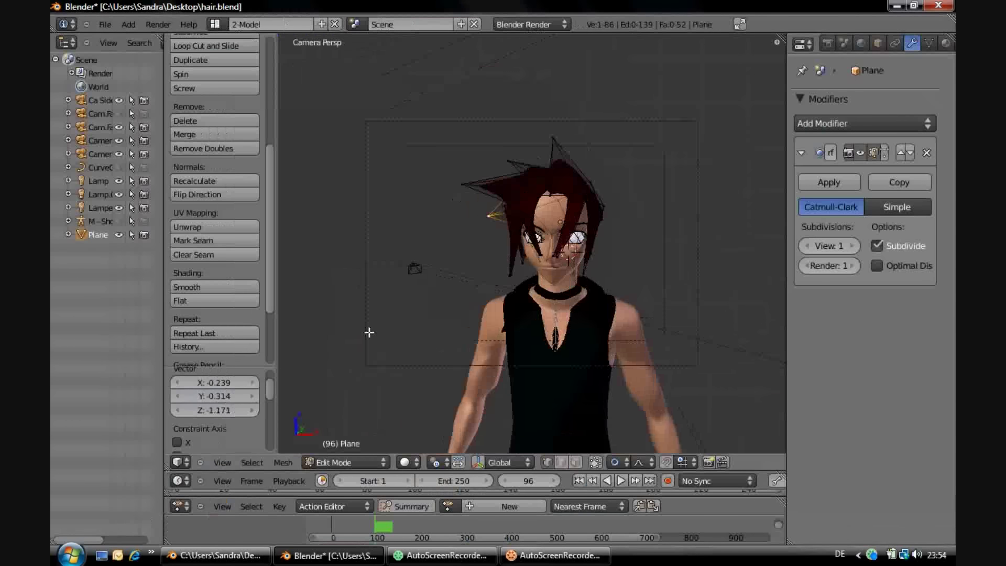
{"action": "scroll", "coordinate": [562, 268], "scroll_direction": "up", "scroll_amount": 3}
{"action": "left_click", "coordinate": [562, 269]}
Shift the hair tips sideways along X and render the final toon image
{"action": "key", "text": "g"}
{"action": "key", "text": "x"}
{"action": "left_click", "coordinate": [639, 181]}
{"action": "key", "text": "F12"}
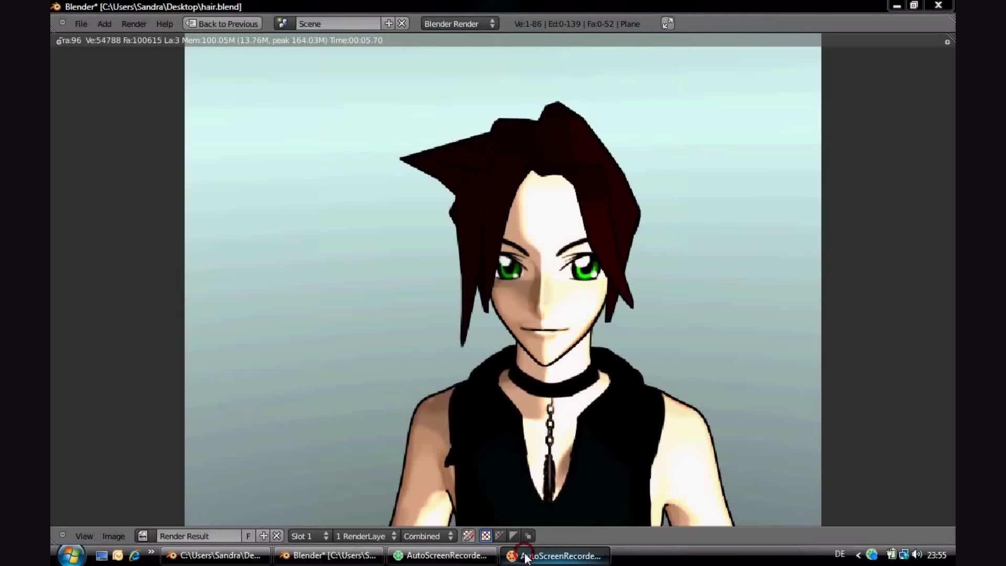
{"action": "left_click", "coordinate": [526, 556]}
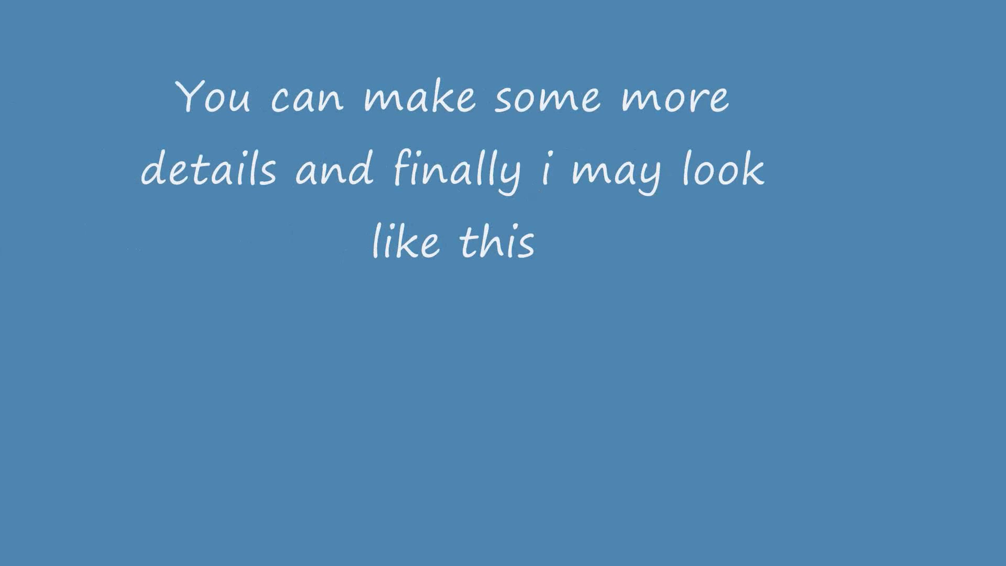